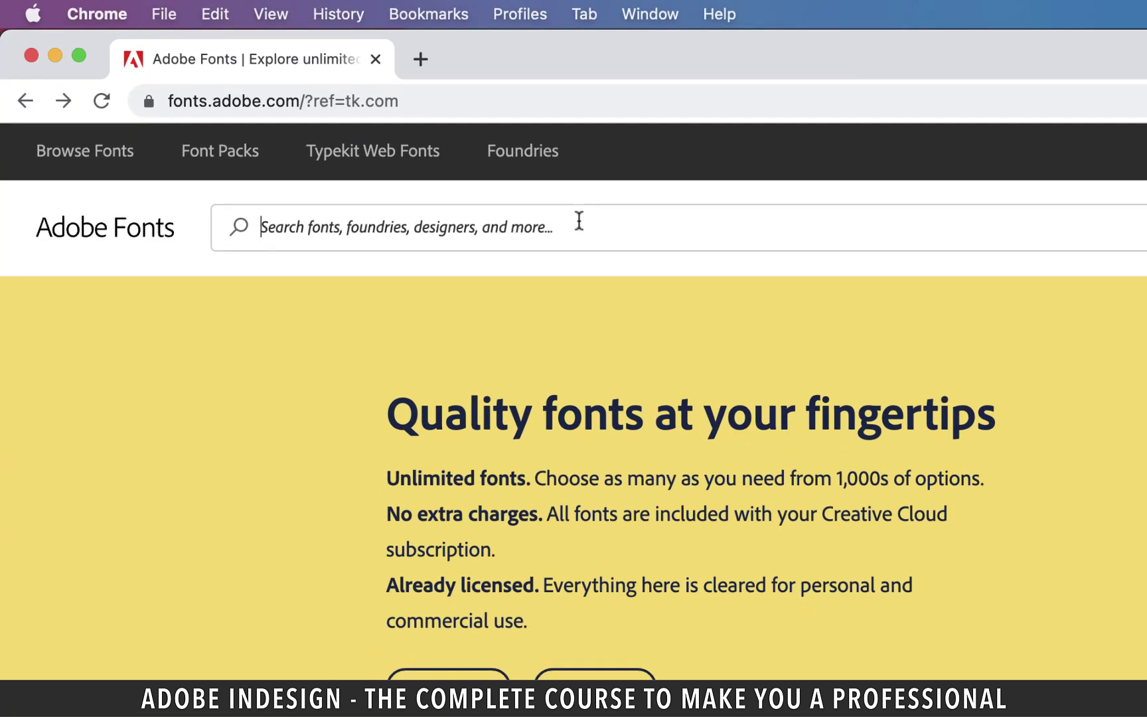
click(579, 220)
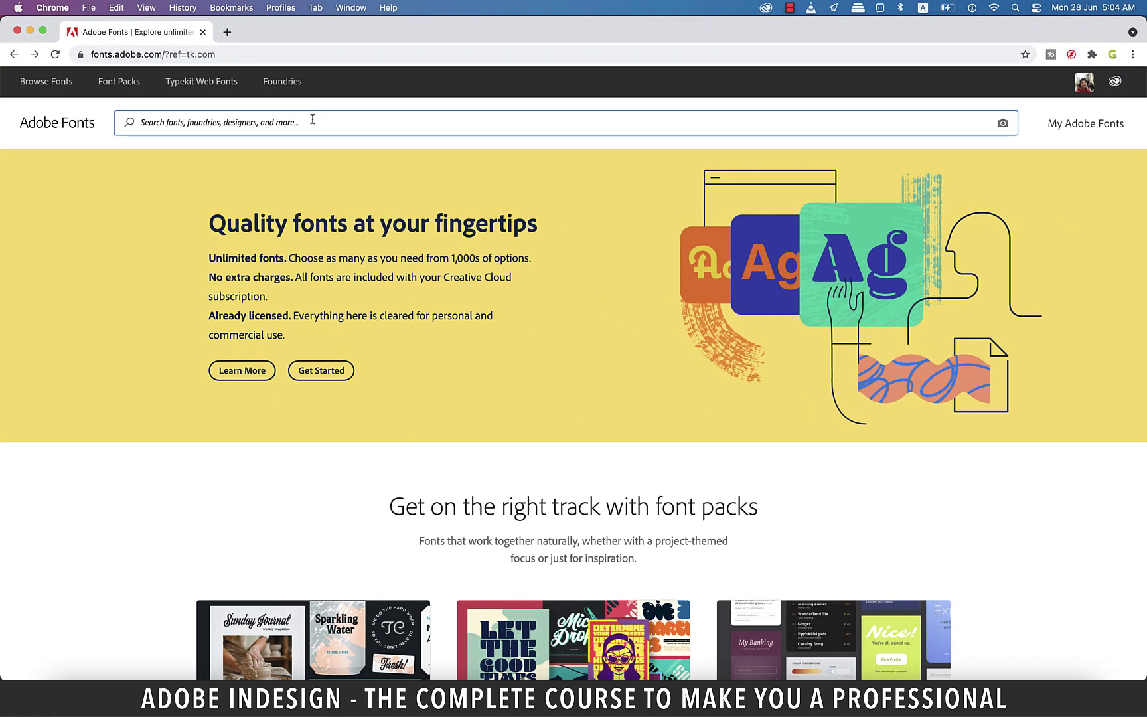
text(museo sans)
key(Return)
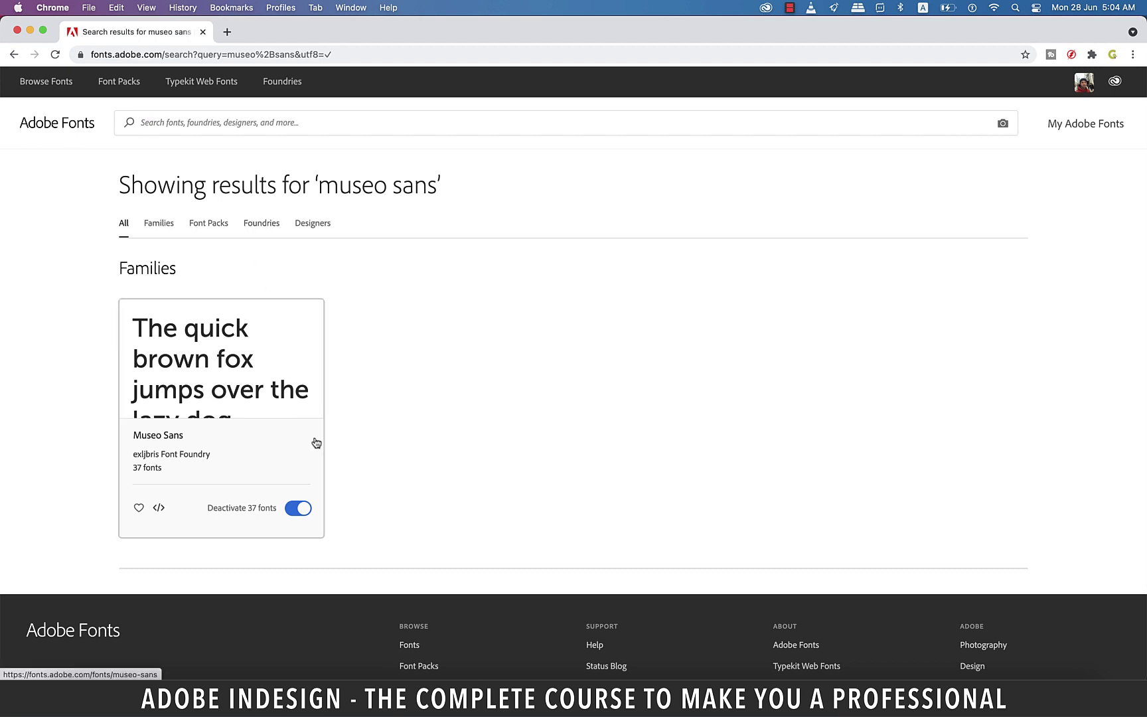
scroll(315, 443, down, 3)
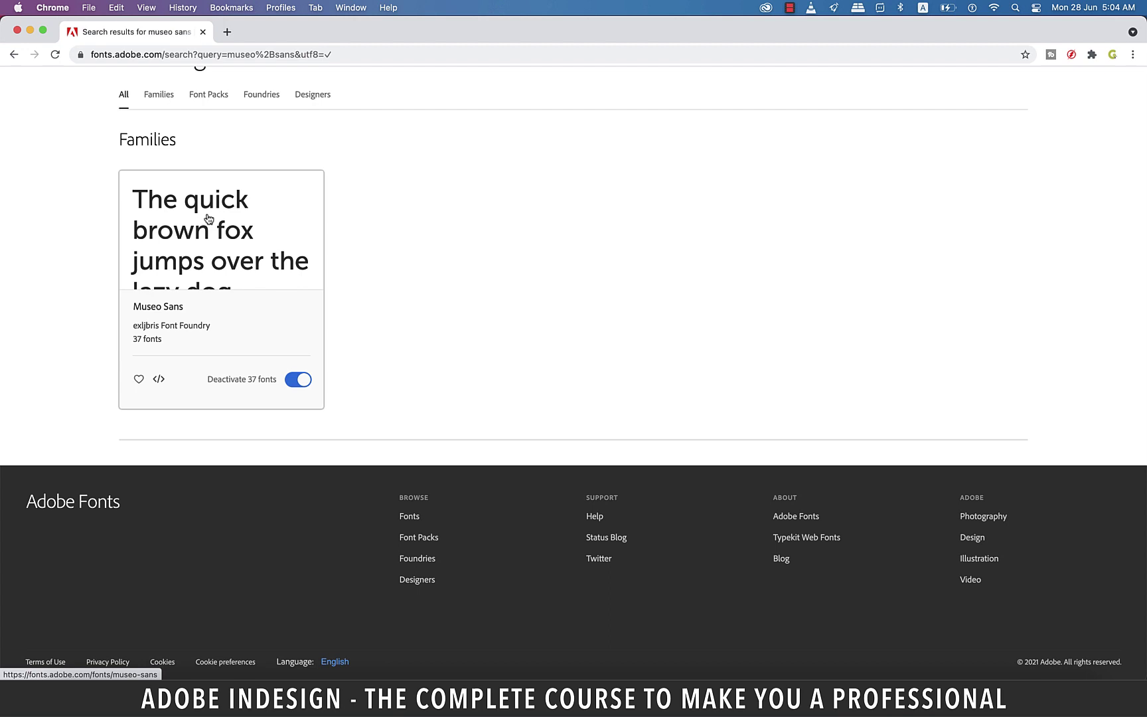
scroll(220, 229, up, 3)
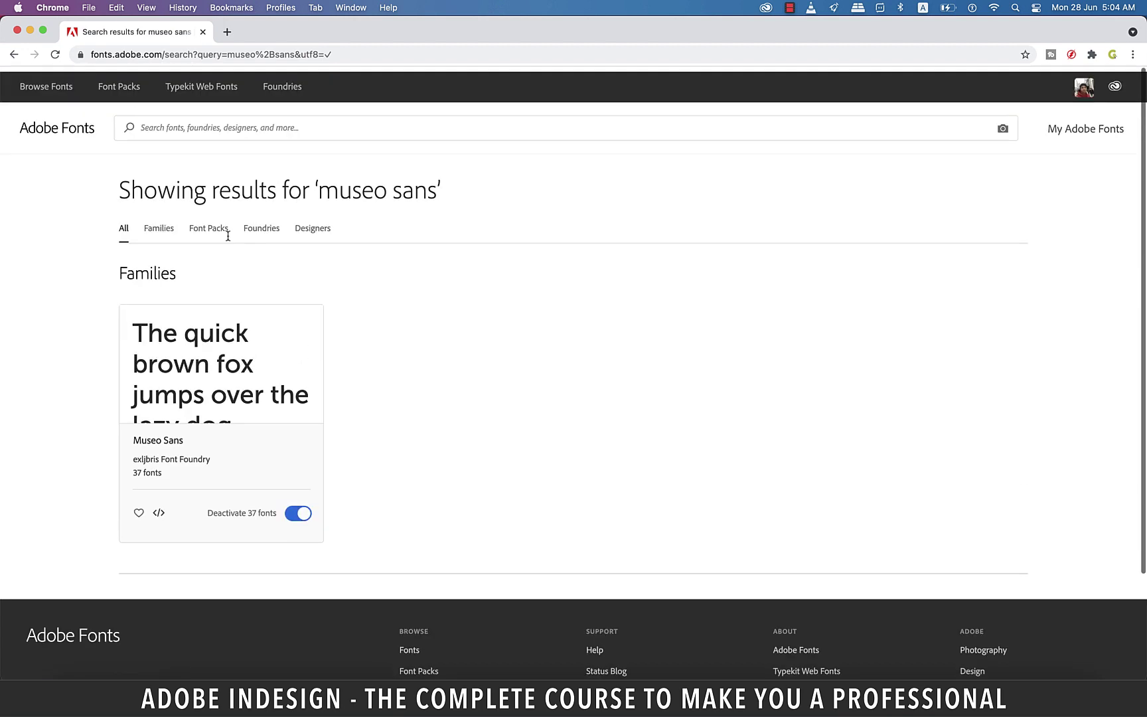
click(213, 126)
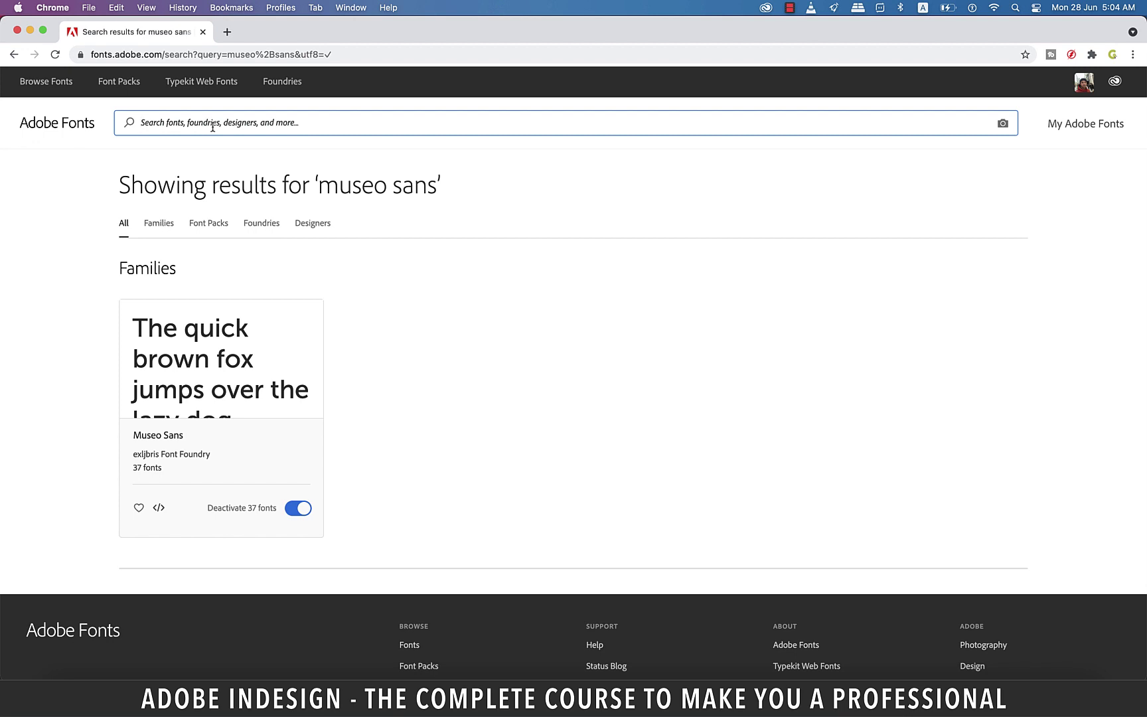
click(47, 81)
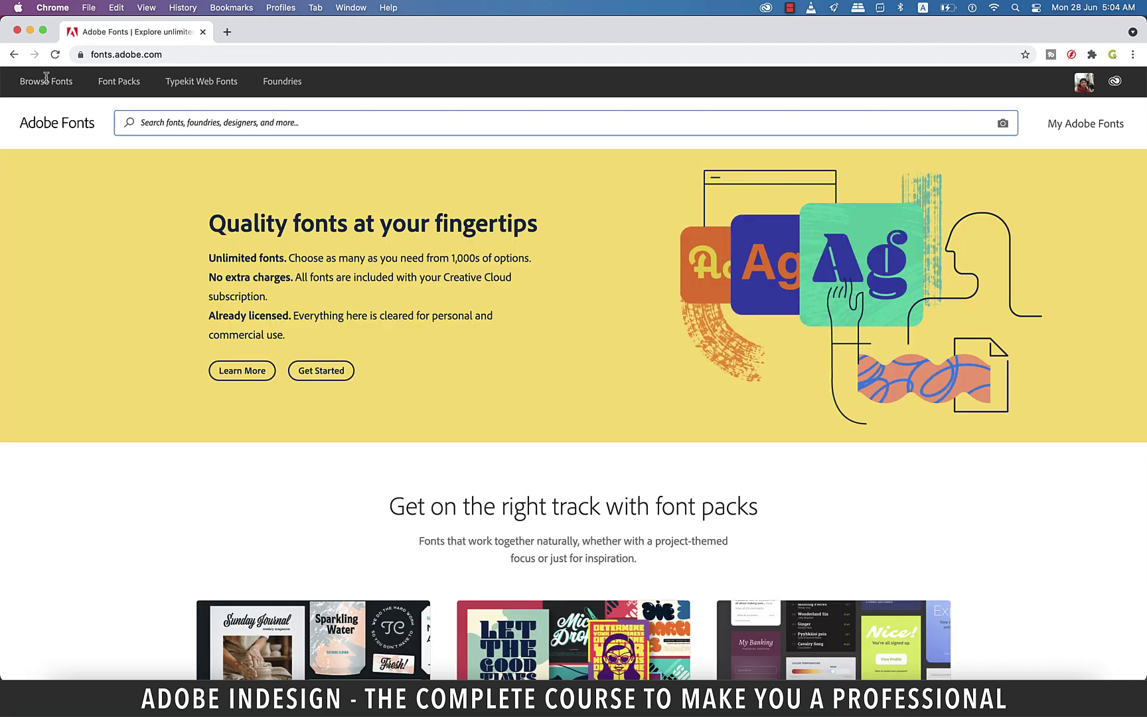
text(bunge)
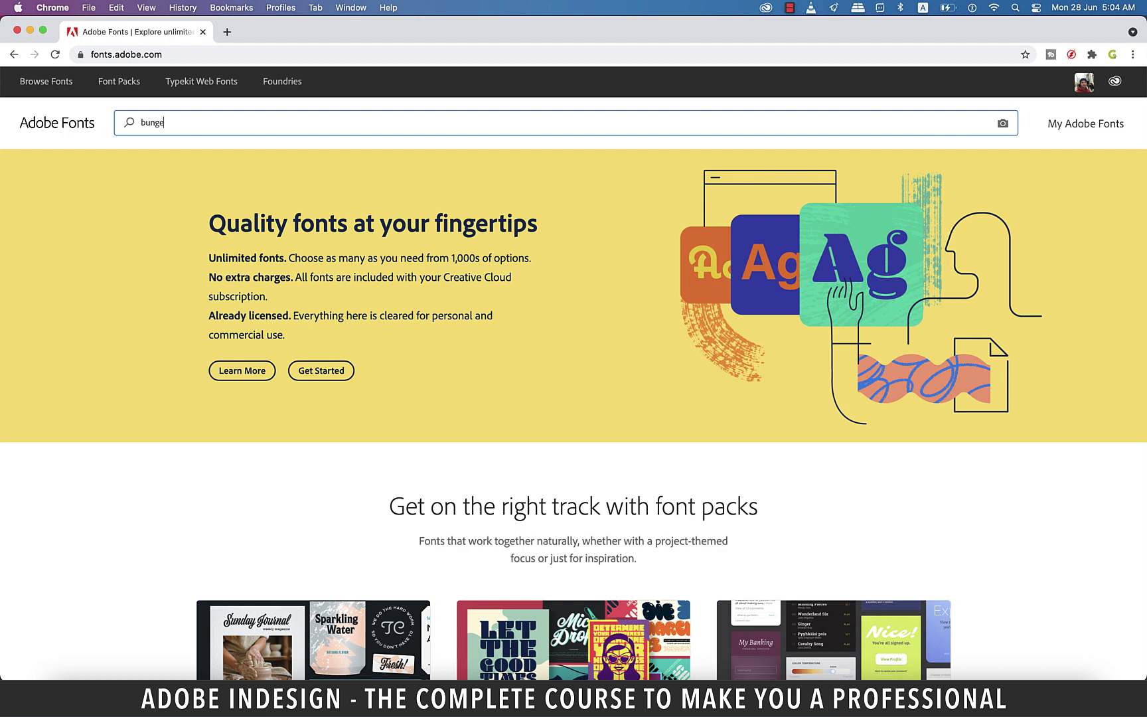
text(e)
Search Adobe Fonts for 'bungee', open the Bungee family and activate its five fonts
key(Return)
scroll(44, 76, down, 2)
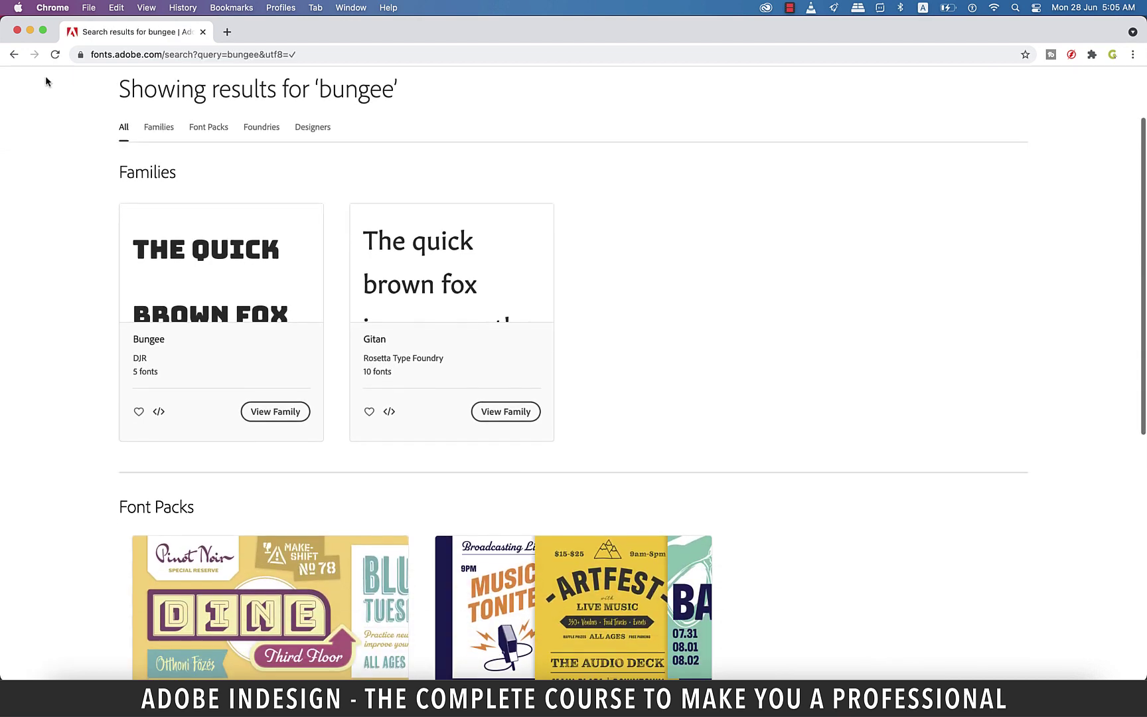
click(277, 410)
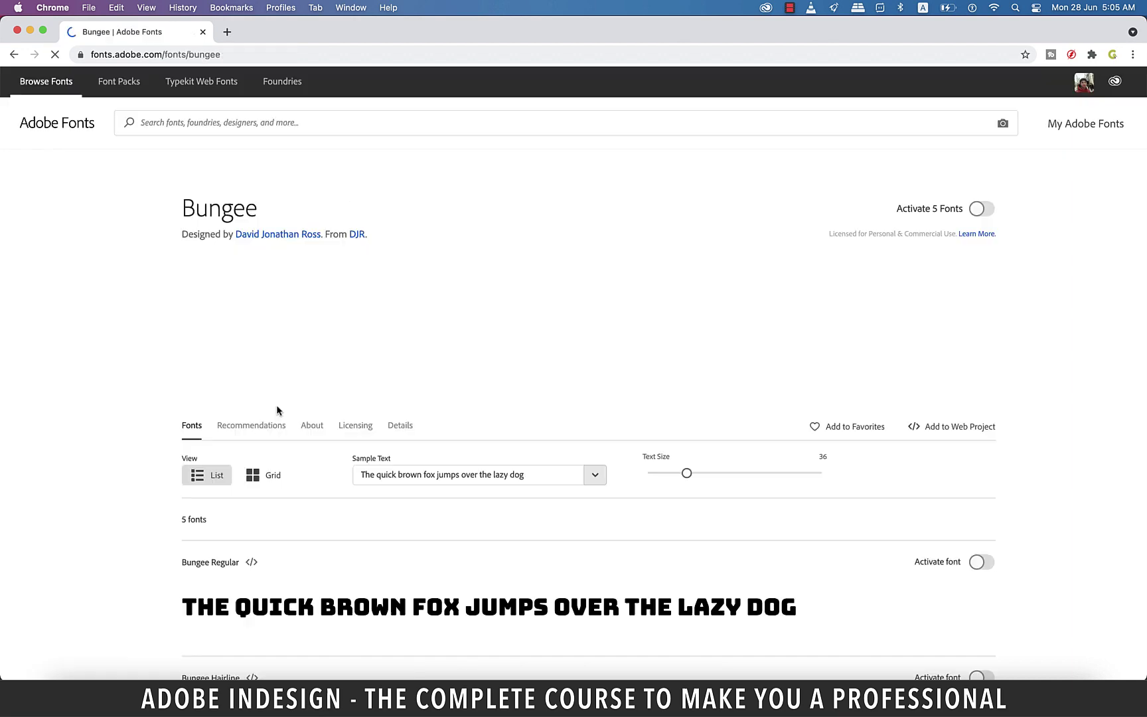
scroll(276, 411, down, 3)
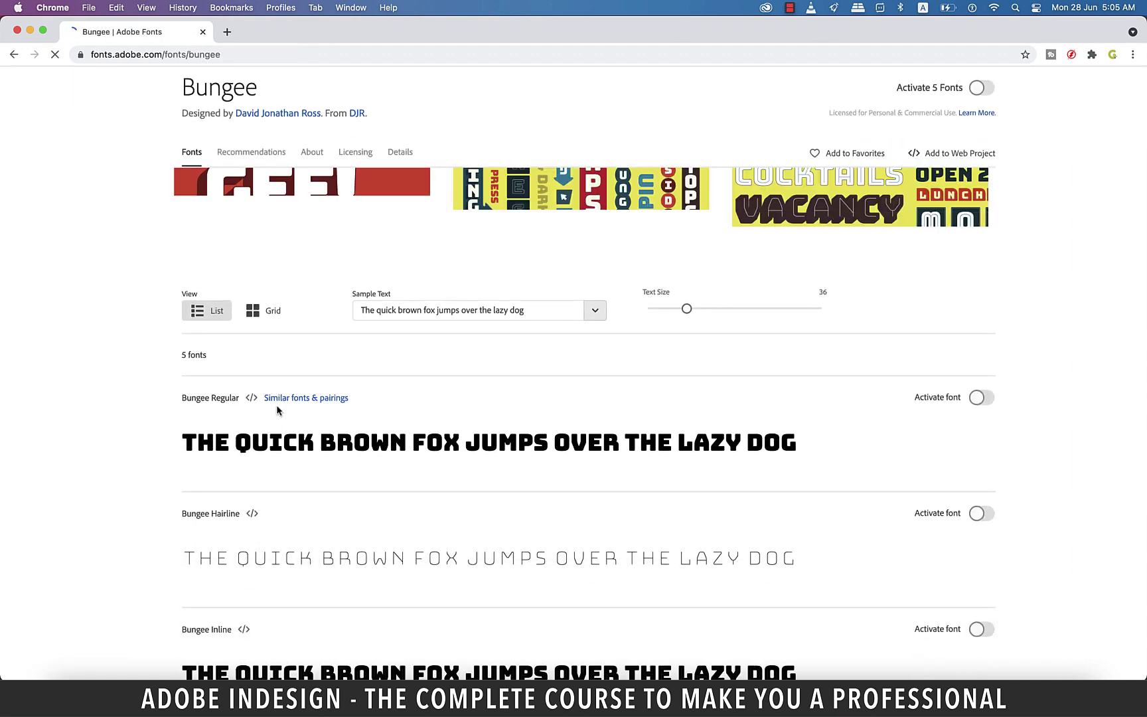
triple_click(276, 410)
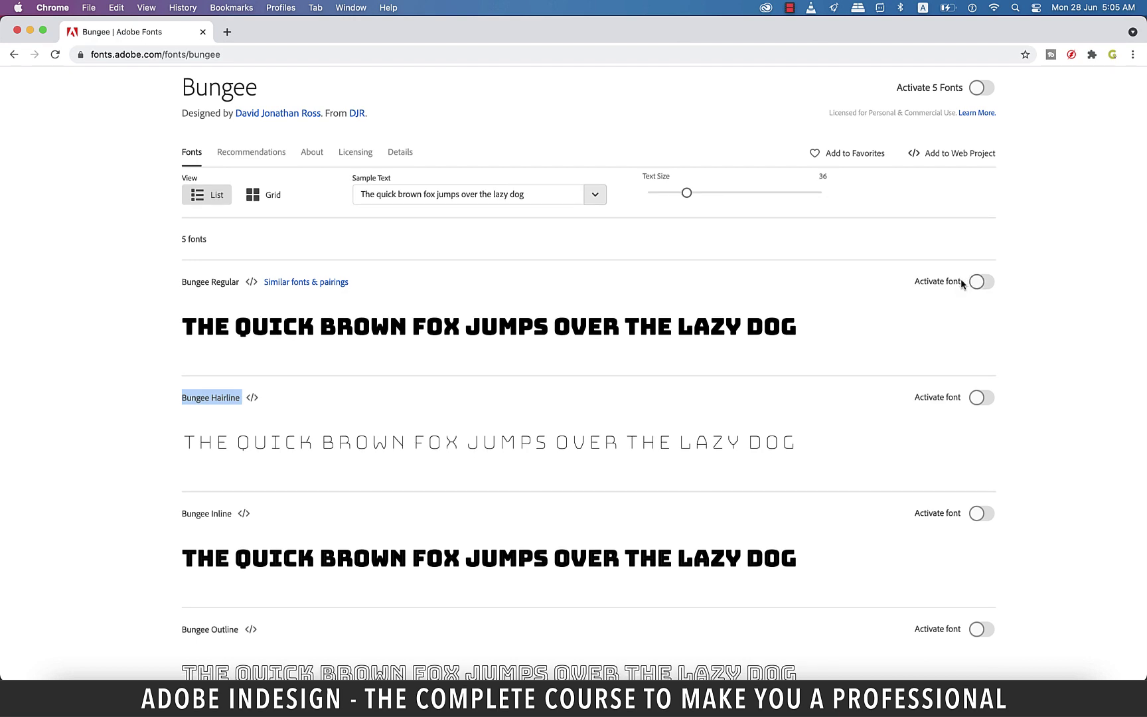
scroll(980, 418, down, 5)
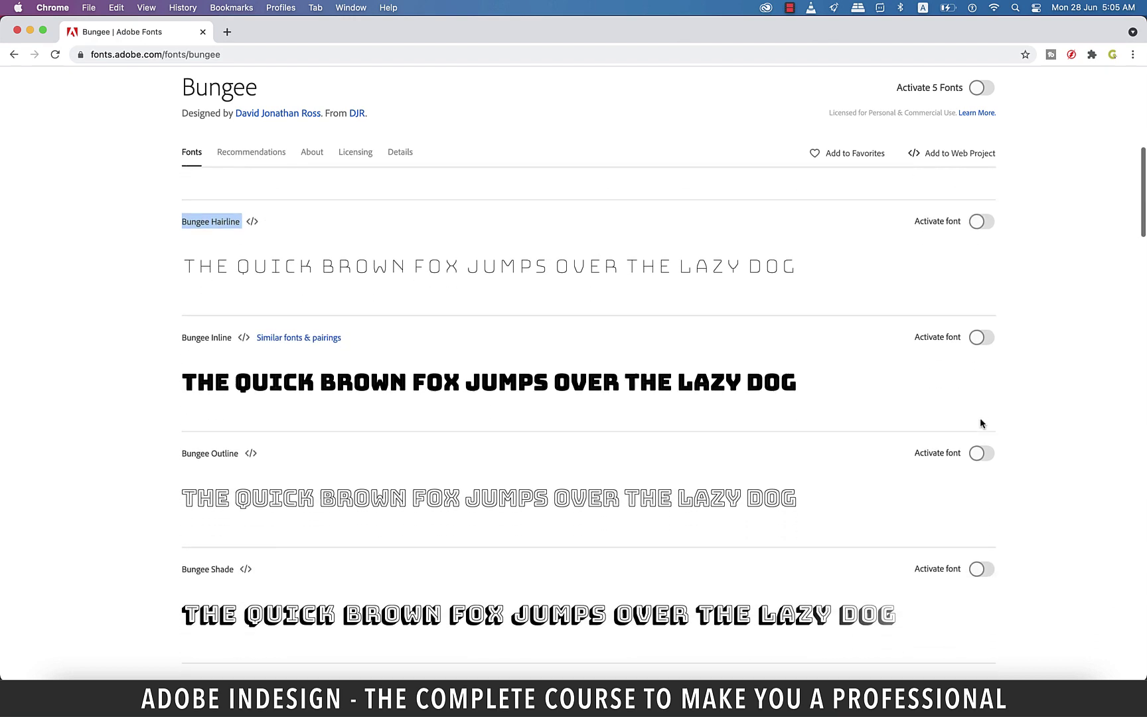
scroll(980, 418, down, 2)
scroll(981, 415, up, 4)
scroll(981, 425, up, 3)
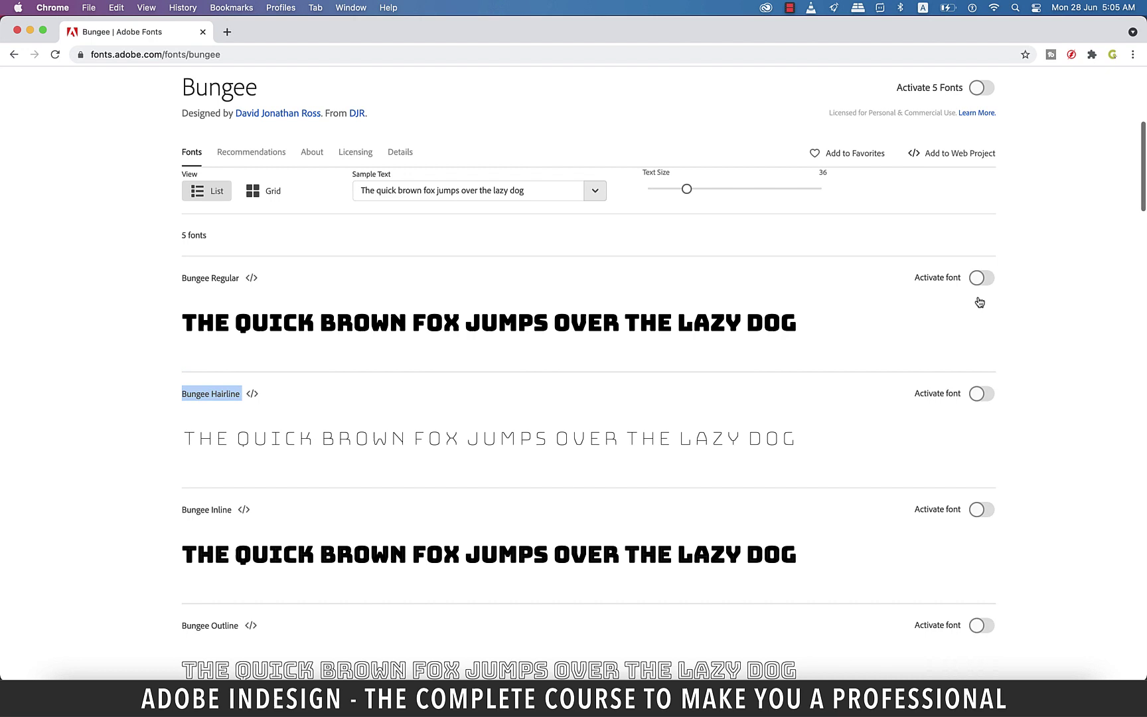
click(980, 89)
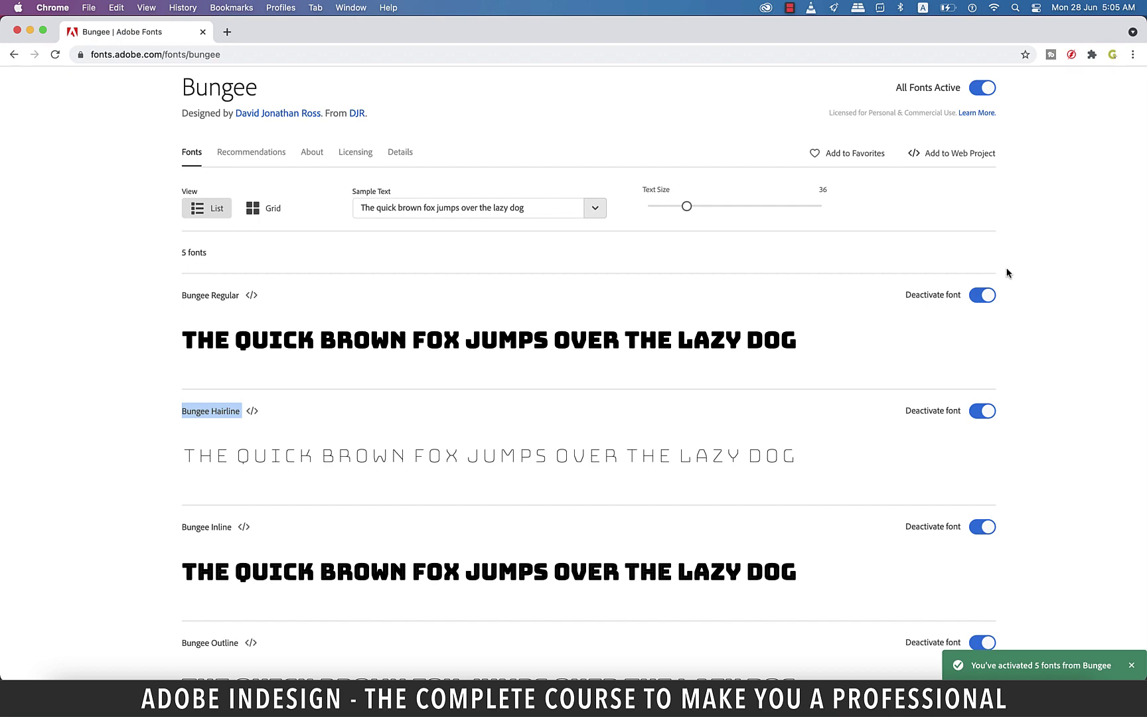
scroll(1007, 273, down, 3)
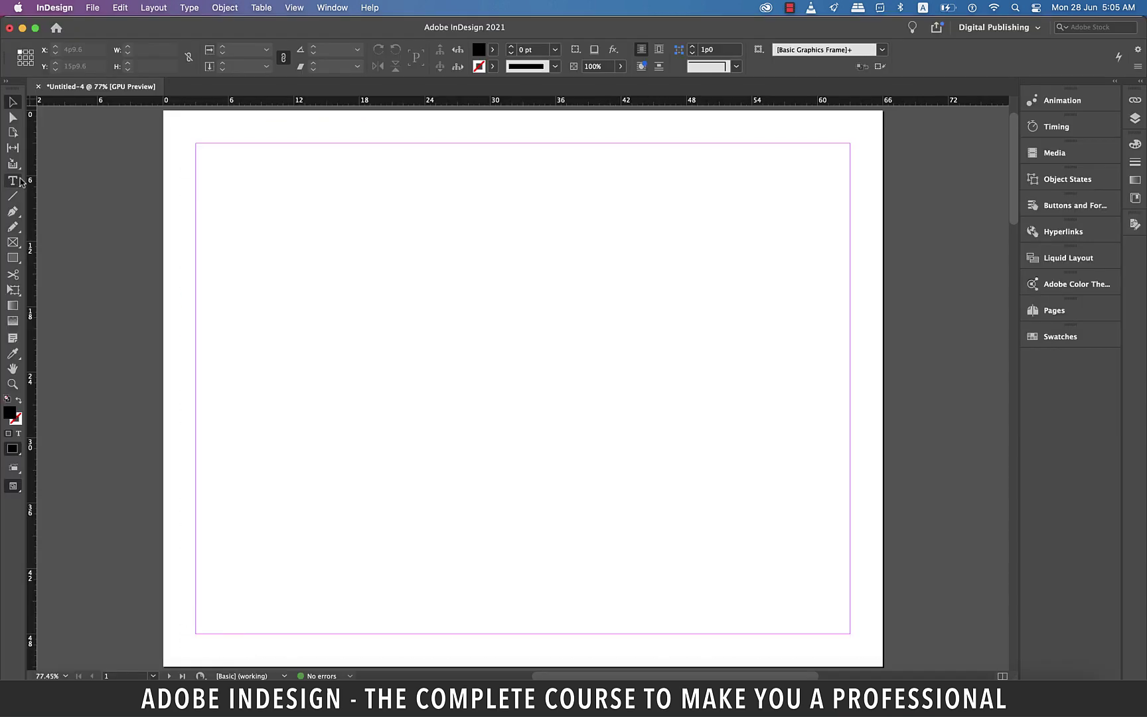
Draw a text frame across the top of the page and select its sentence
key(t)
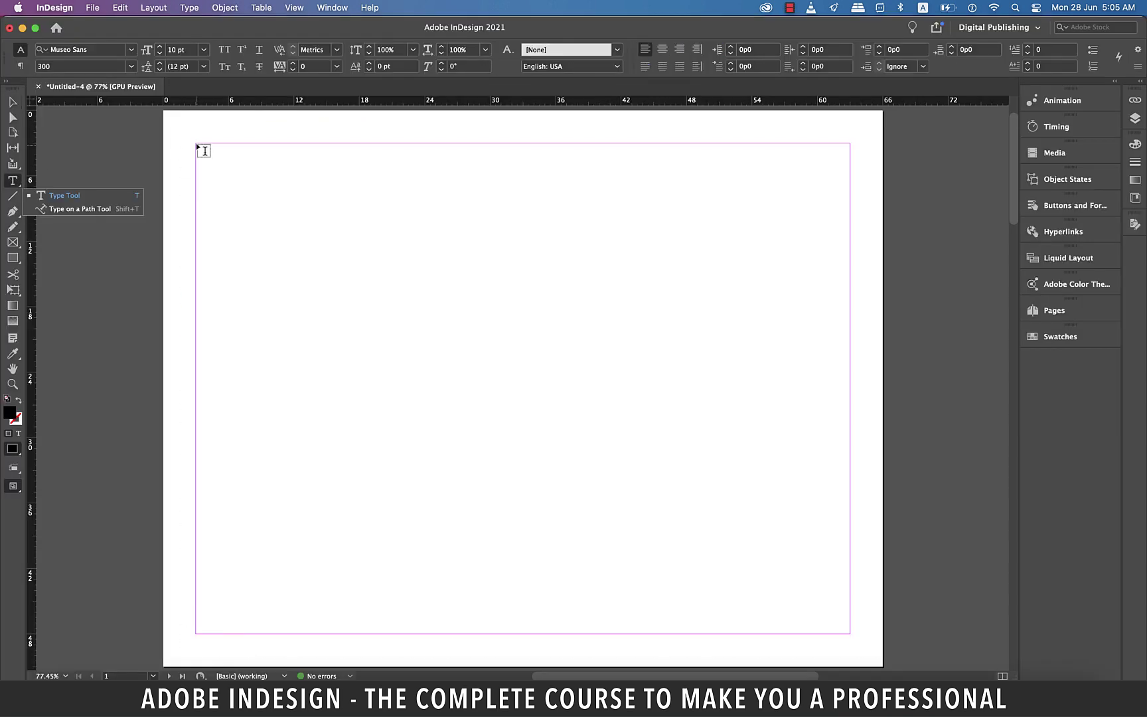
drag(205, 150, 692, 314)
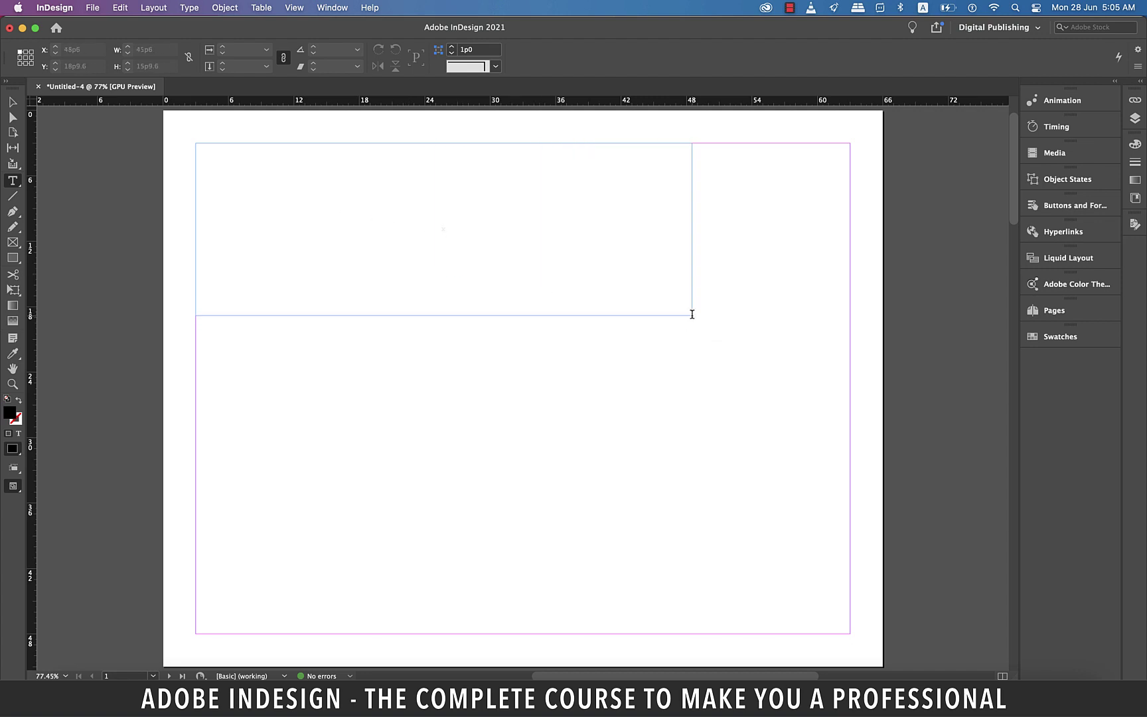
text(The quick brown fox jumped over the lazy dog)
key(super+a)
click(193, 49)
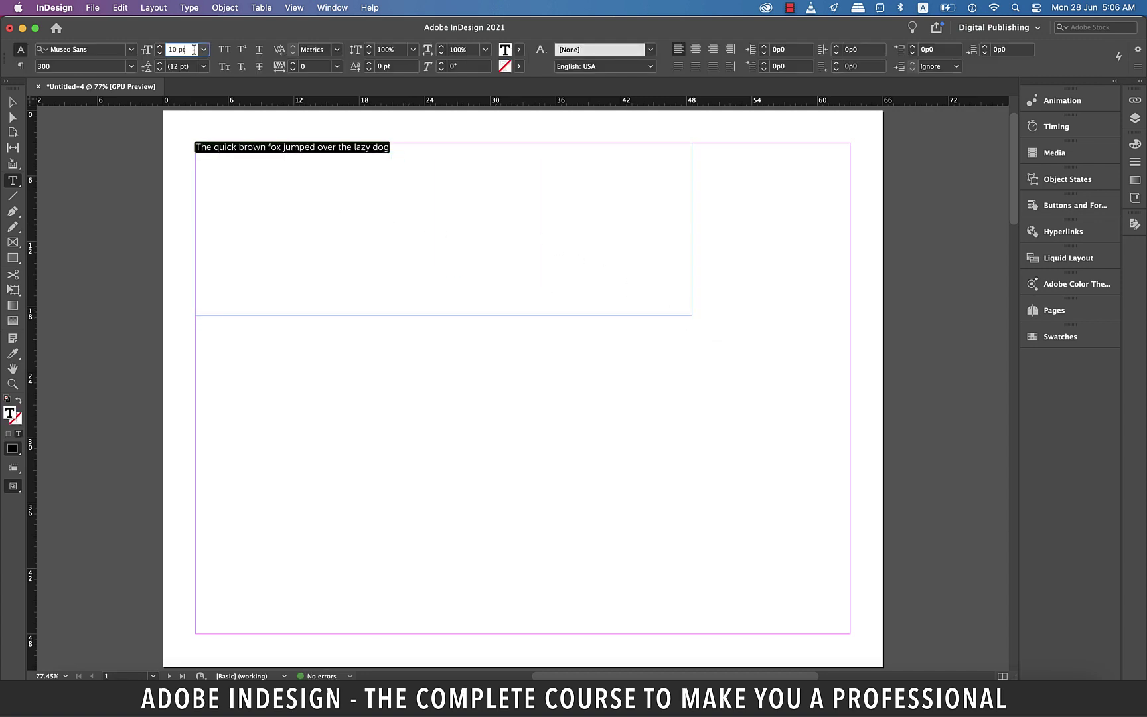
Set the fox sentence to 24 pt Bungee Outline
click(206, 49)
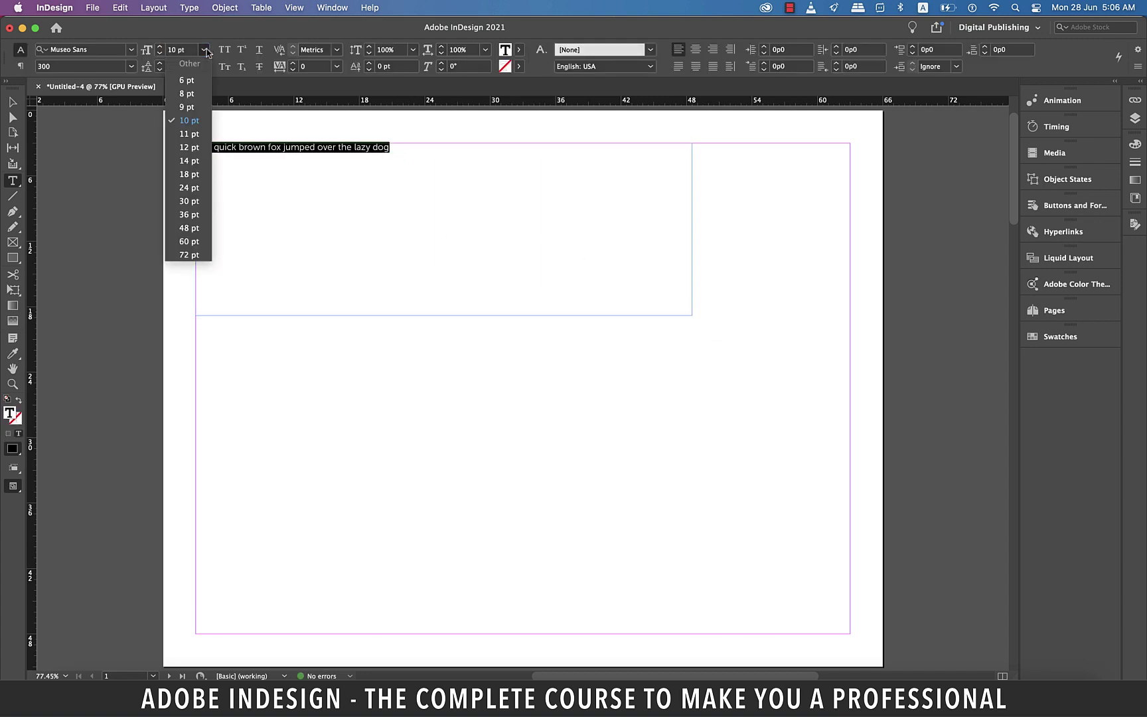
click(189, 188)
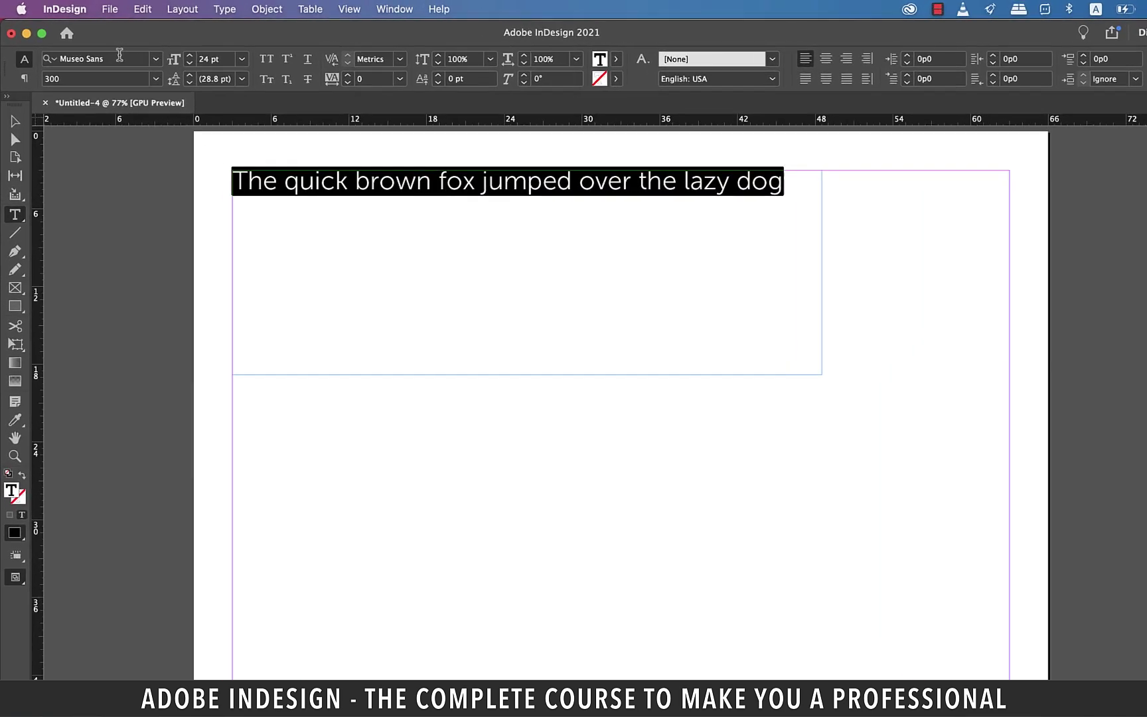
click(120, 55)
text(bungee)
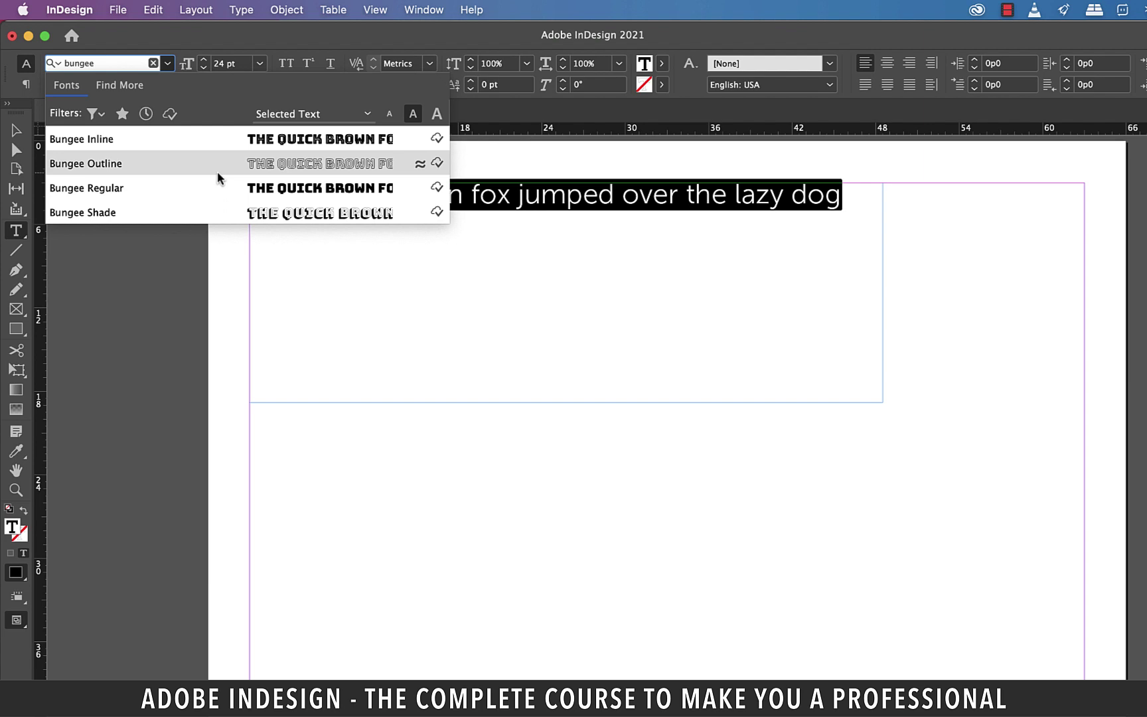
click(217, 171)
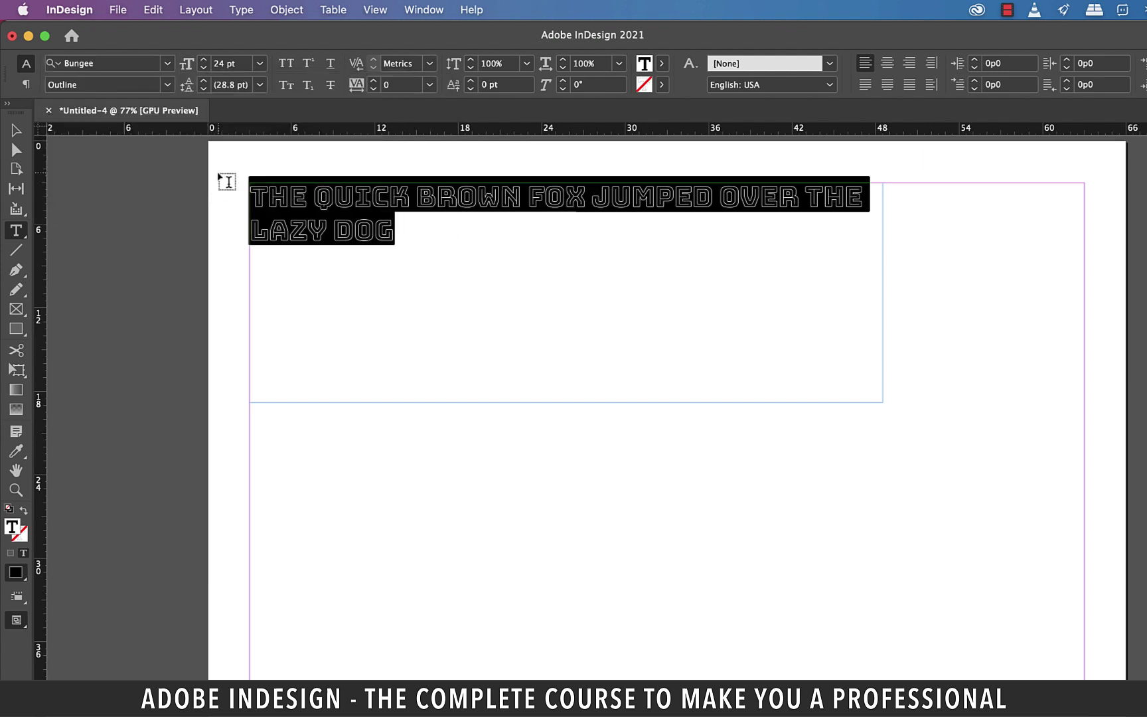
click(522, 311)
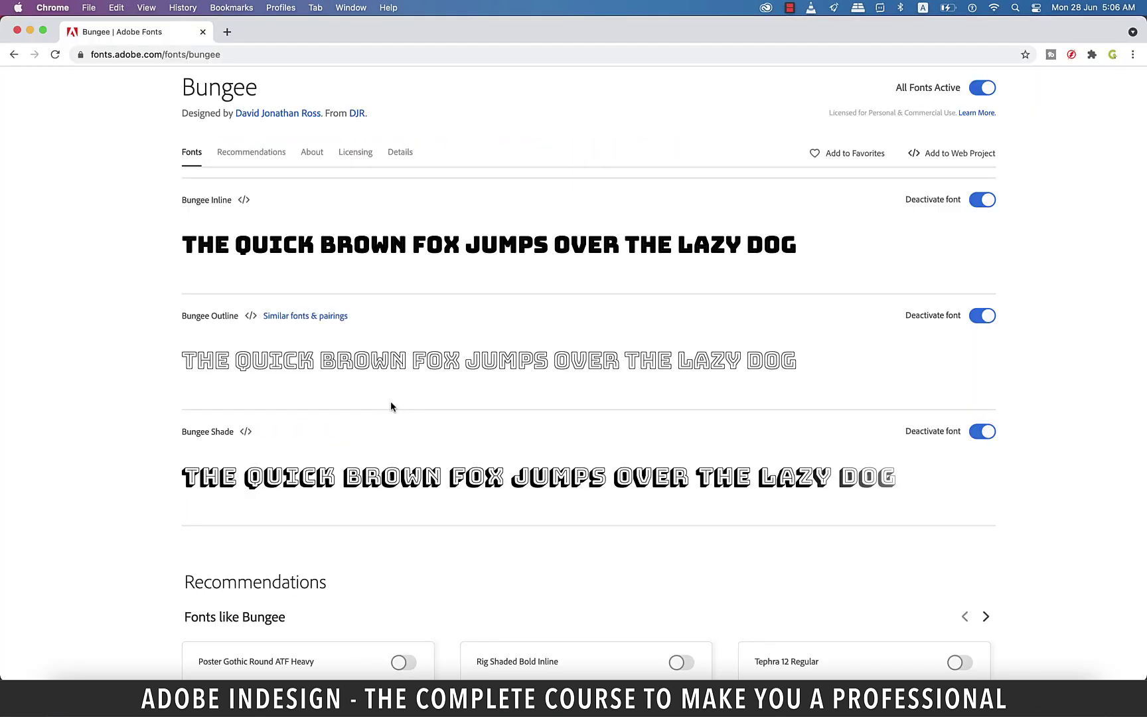
scroll(392, 408, up, 5)
scroll(391, 408, up, 10)
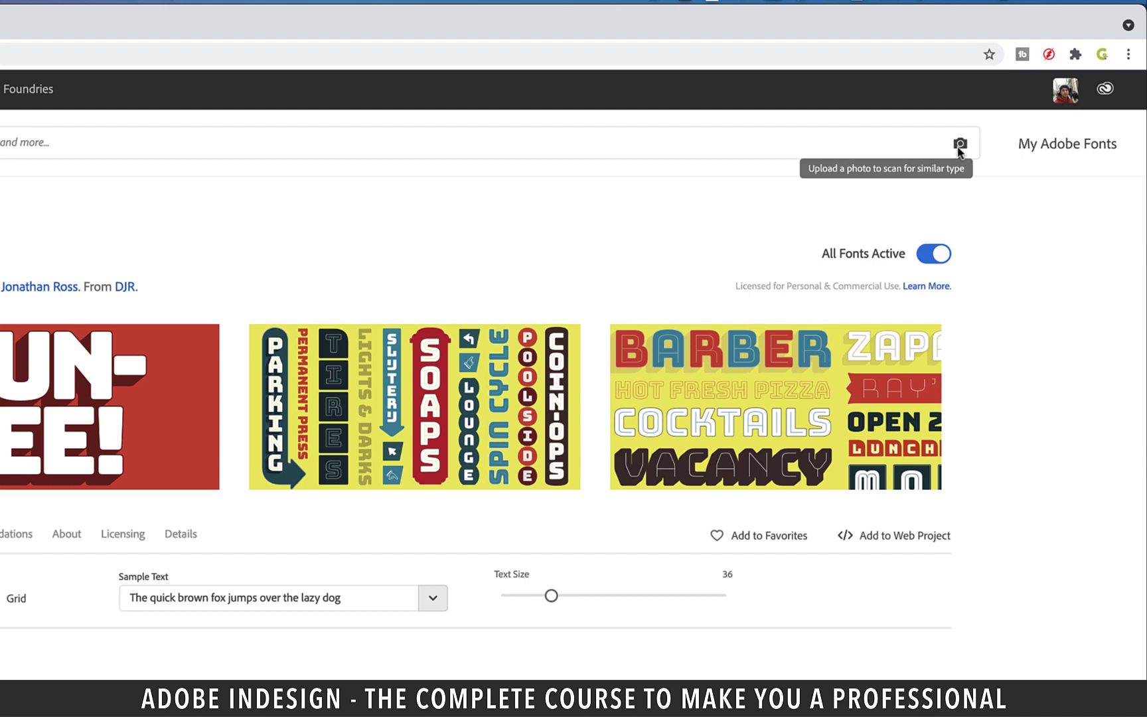
Upload the 8.2_Font Resources image to Adobe Fonts visual search
click(959, 146)
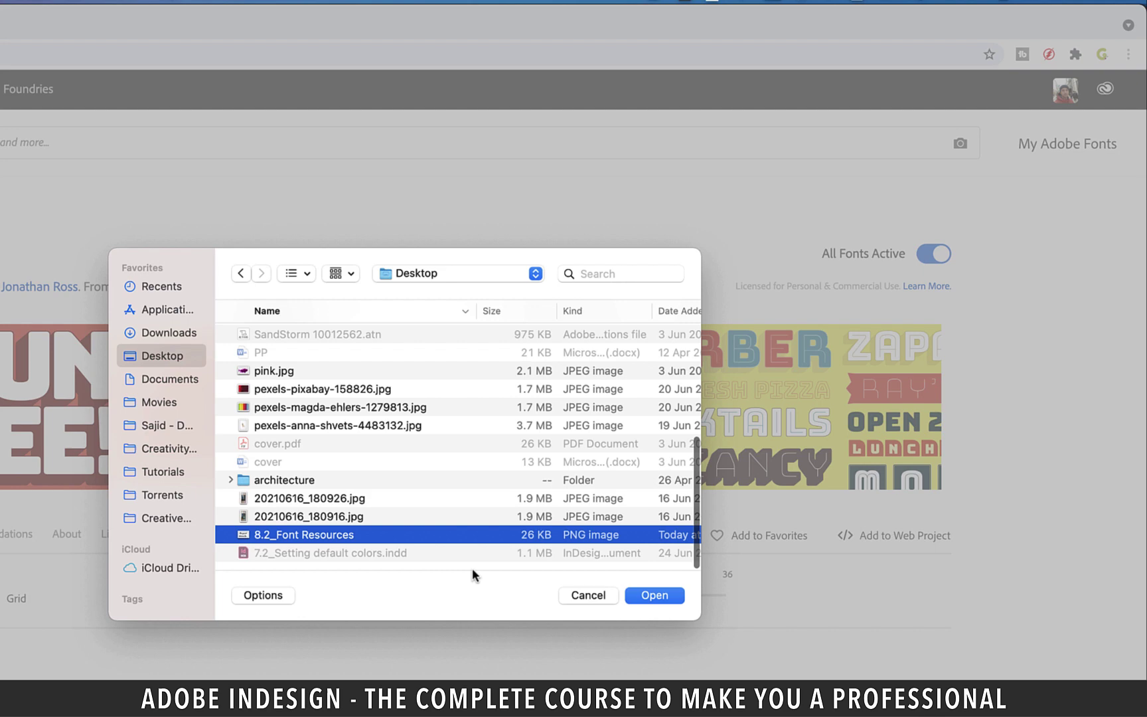
click(654, 595)
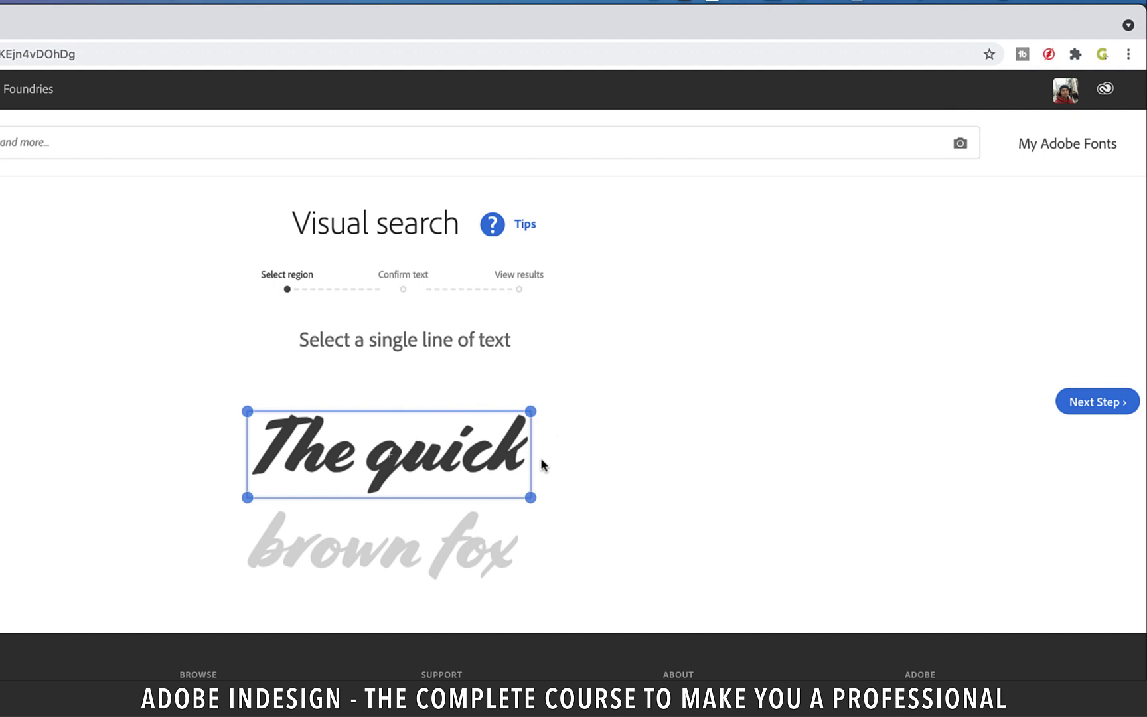
Mark 'The quick' in the scanned image and list similar fonts, led by Cortado Regular
drag(531, 498, 565, 499)
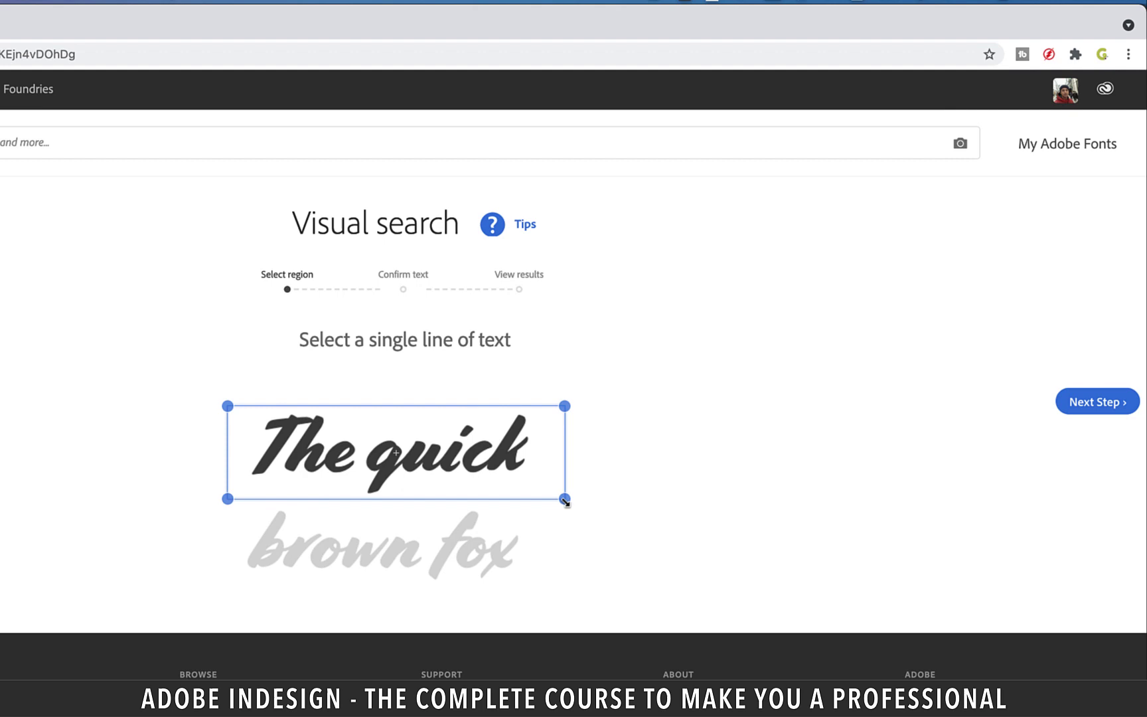
click(1090, 407)
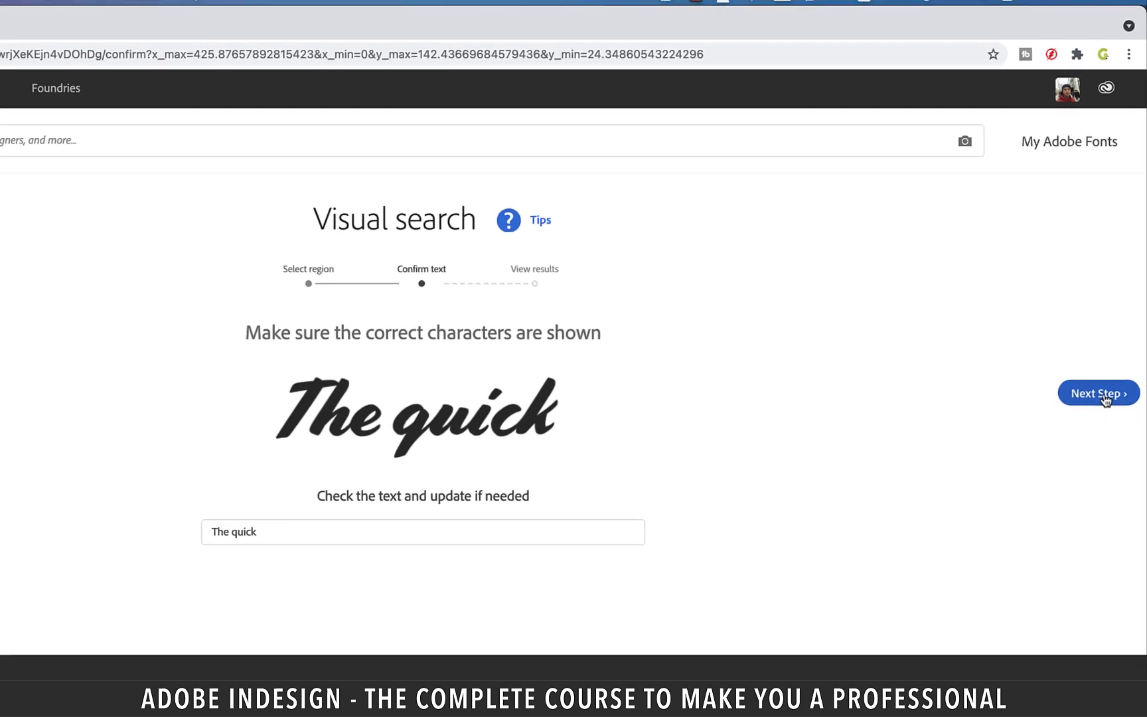
click(1103, 402)
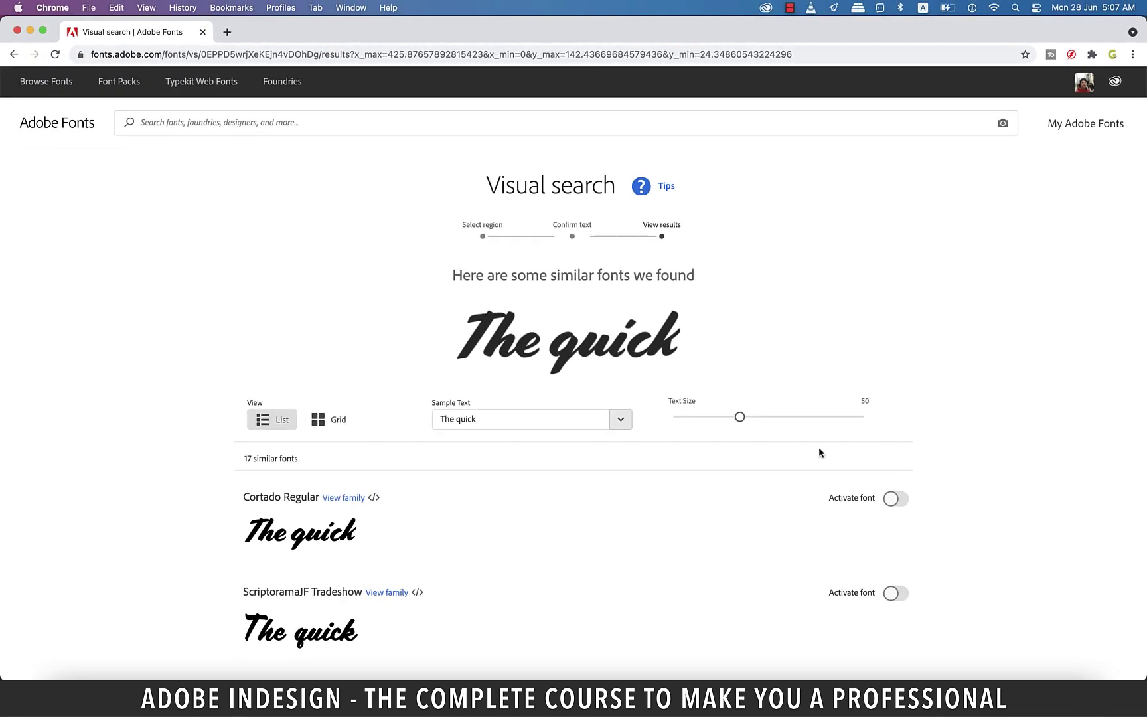
scroll(819, 452, down, 3)
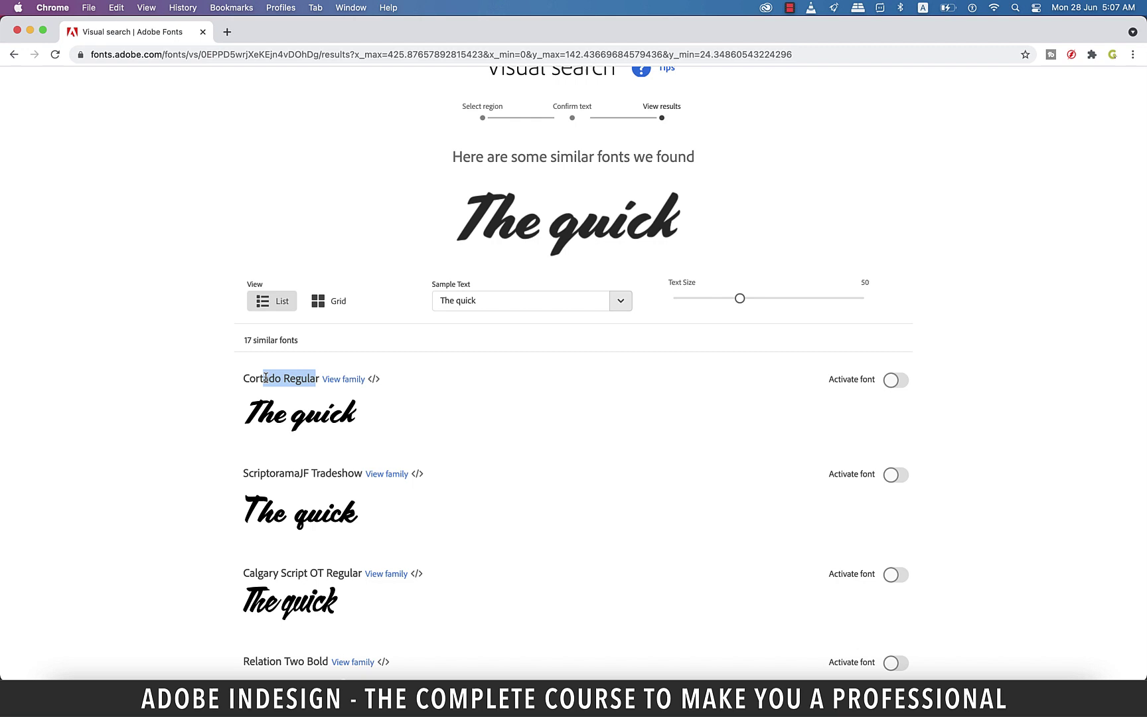
mouse_move(316, 378)
mouse_down()
mouse_move(248, 378)
mouse_move(317, 414)
mouse_move(363, 421)
mouse_up()
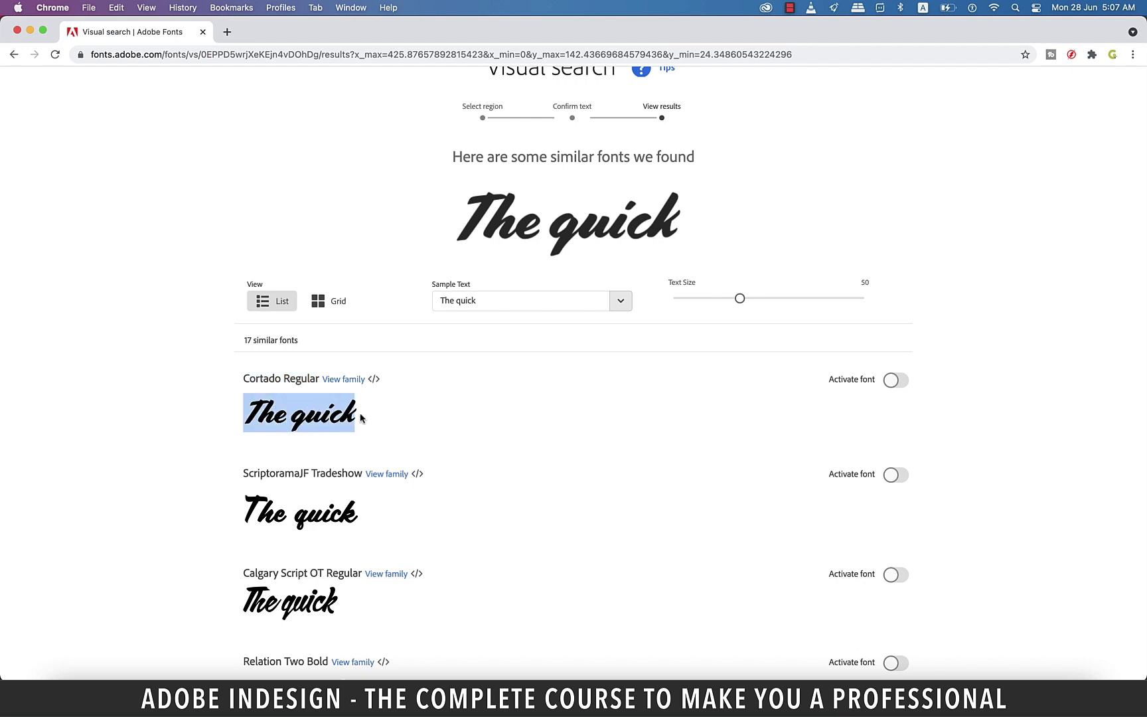
click(680, 227)
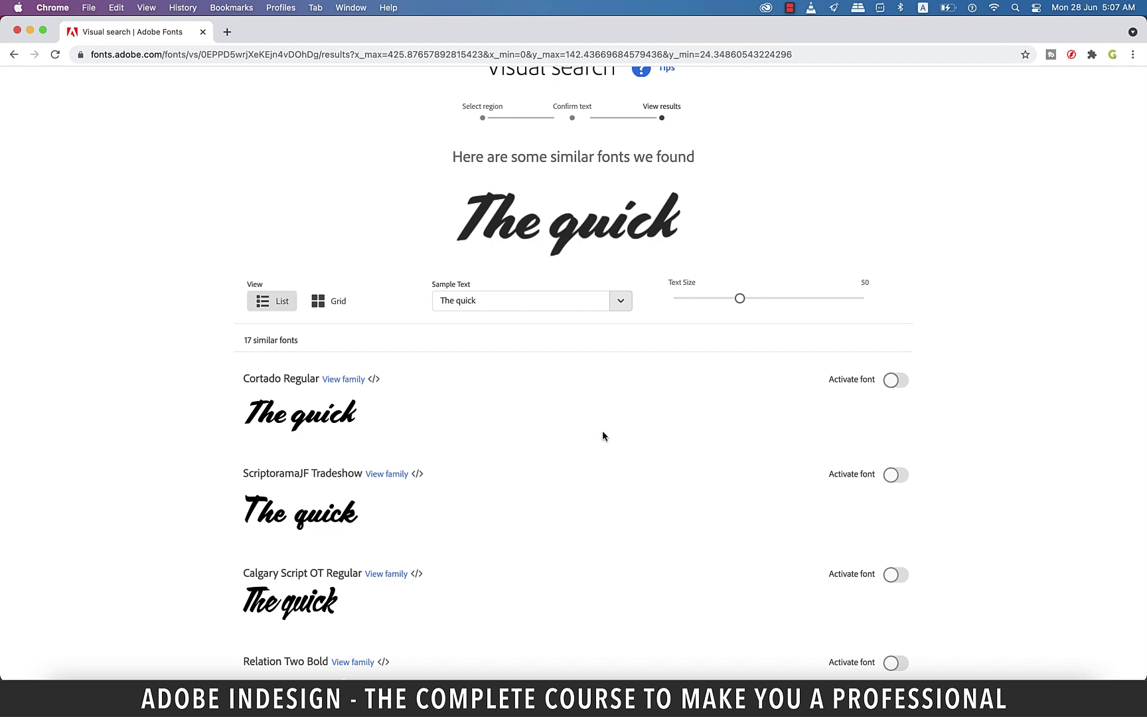
scroll(604, 434, up, 2)
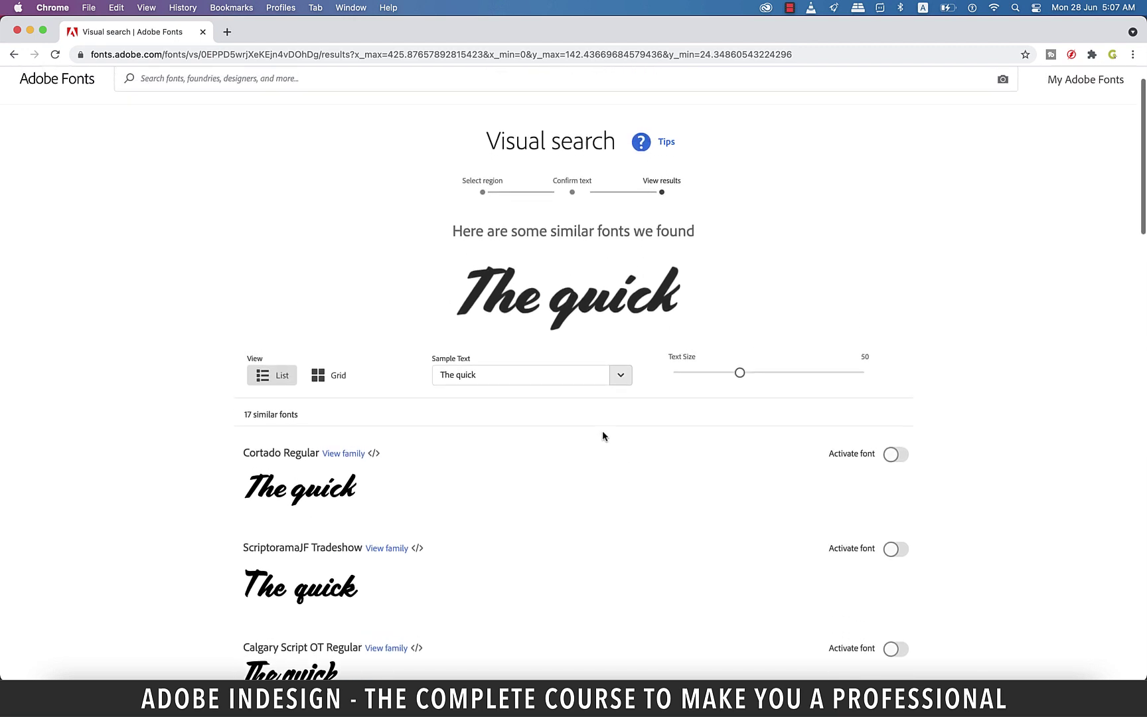
Activate Cortado Regular and change the InDesign heading's font from Bungee to Cortado
click(880, 455)
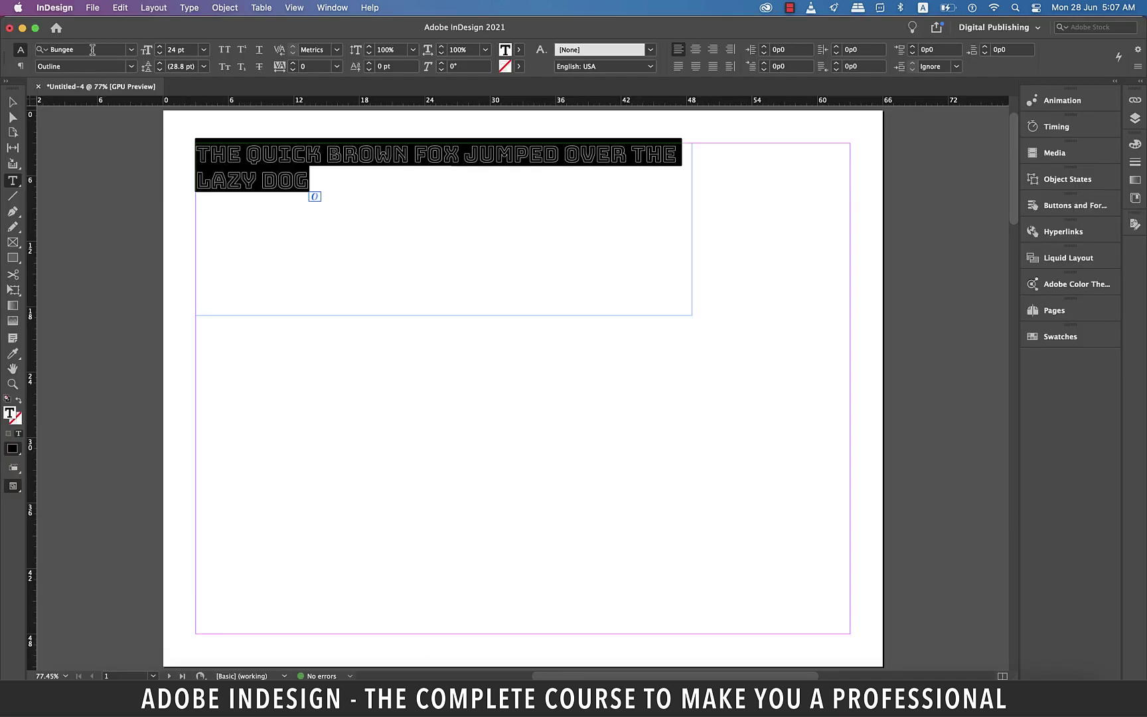
click(92, 50)
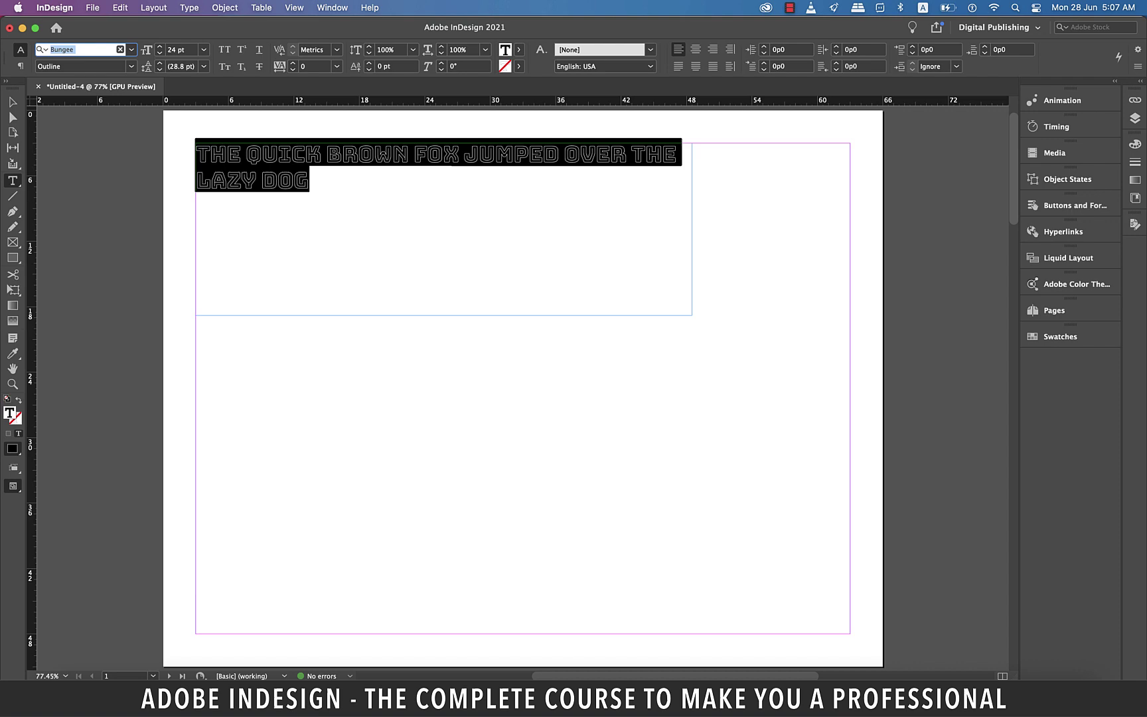
text(Cor)
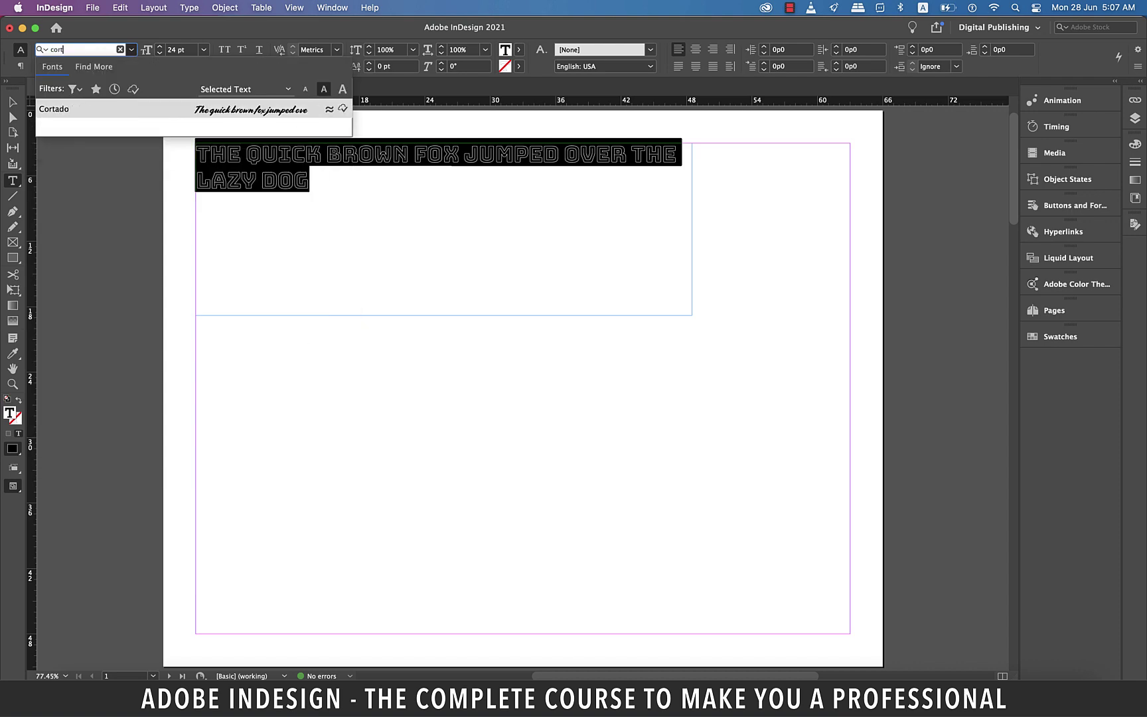
text(tado)
click(202, 111)
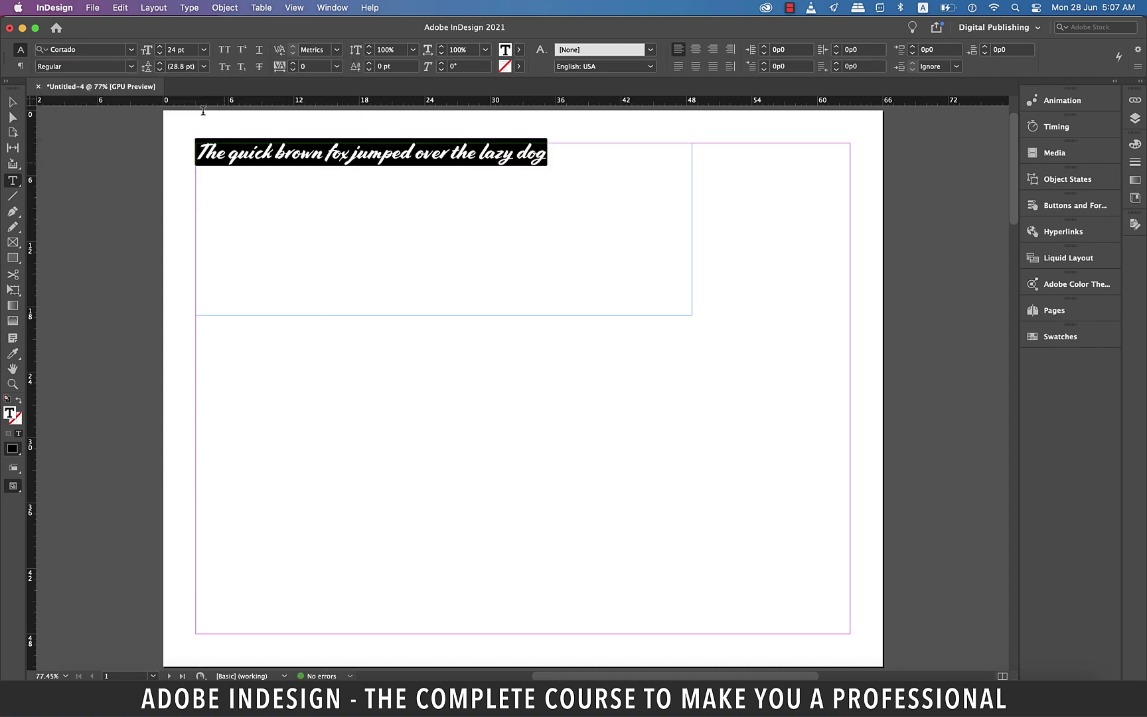
click(389, 246)
click(483, 155)
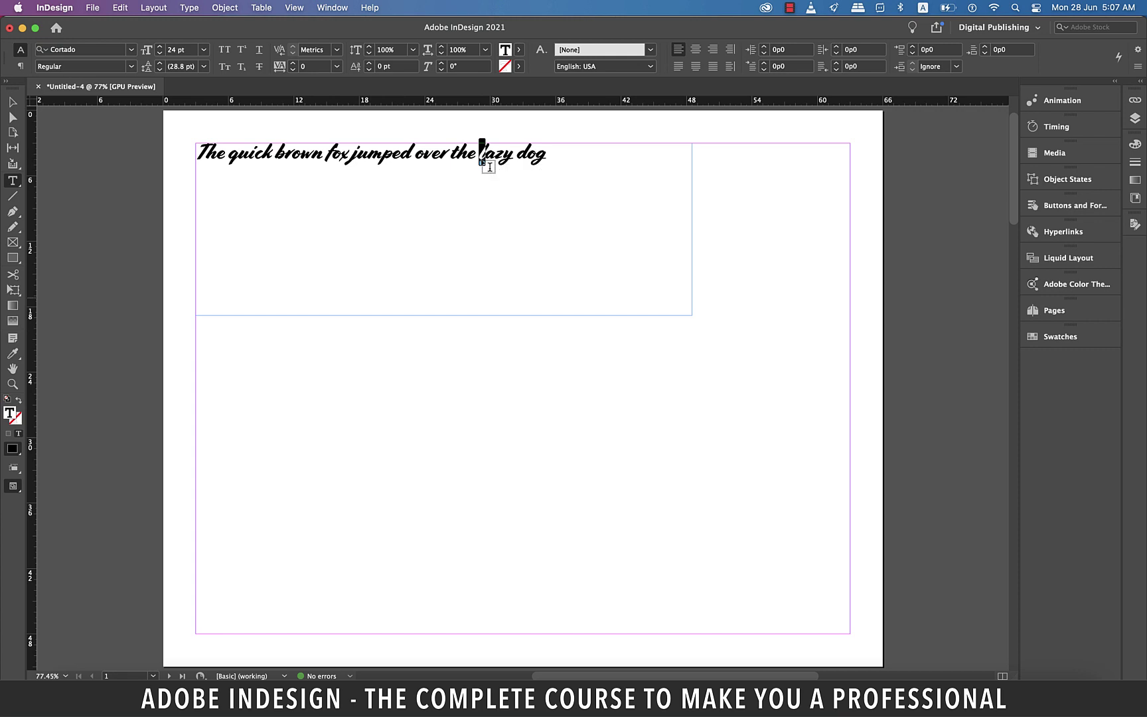
click(459, 243)
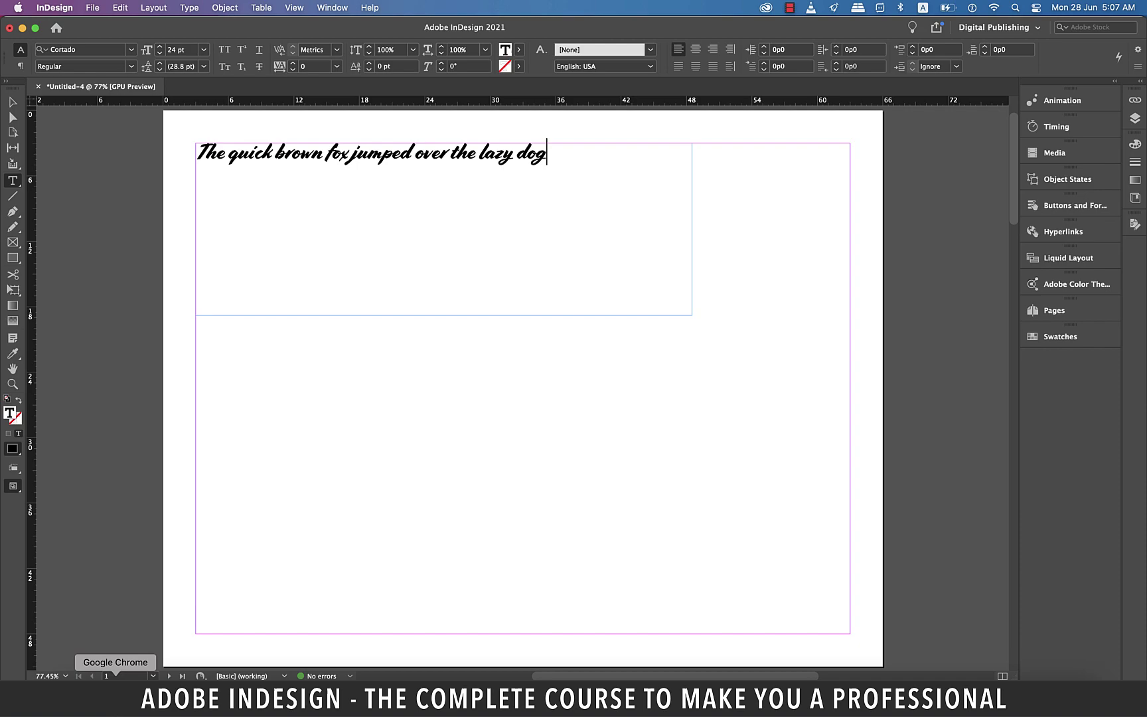
click(116, 695)
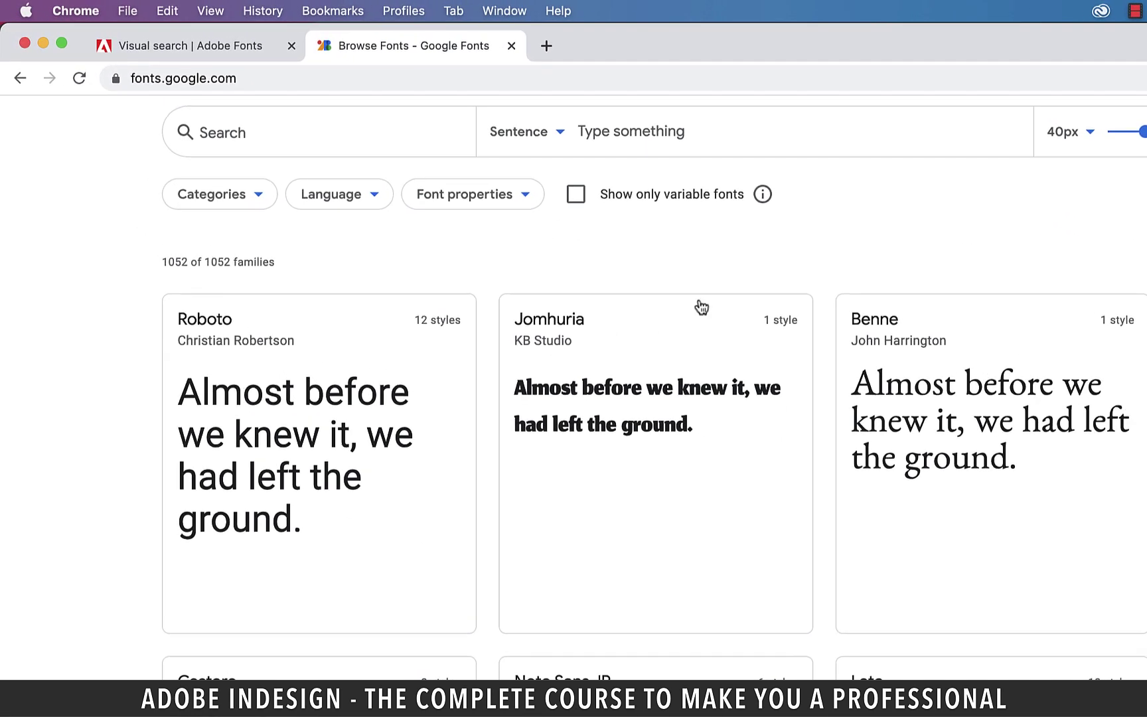
scroll(699, 299, up, 2)
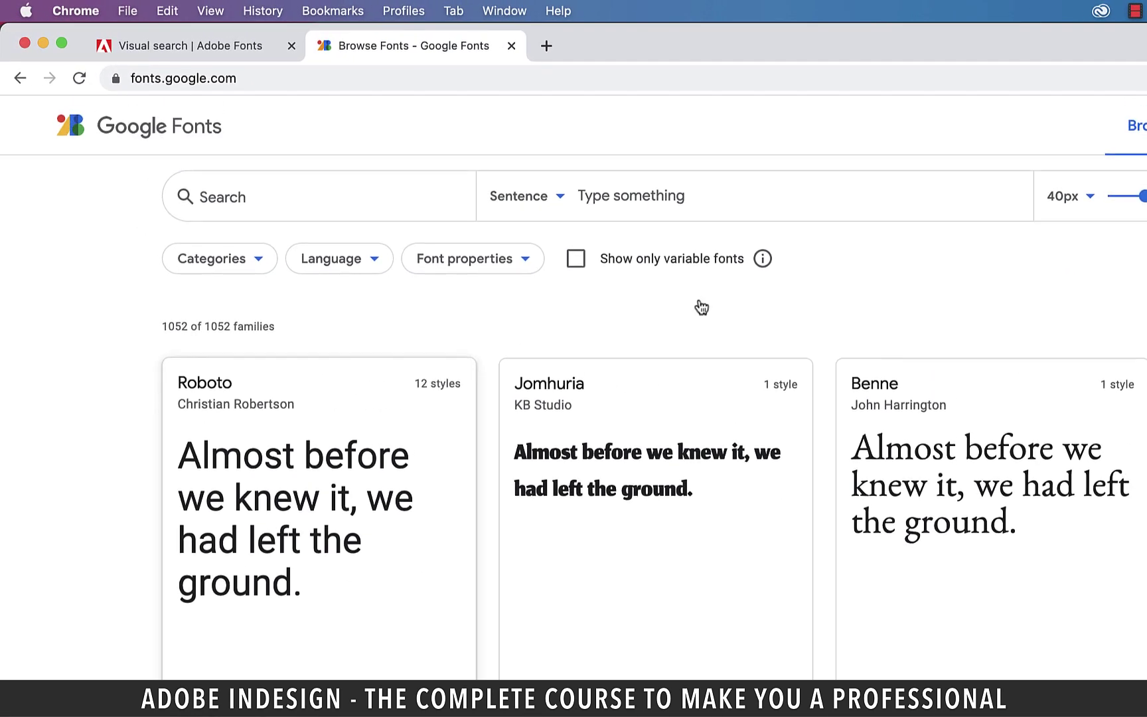
Search Google Fonts for 'ralew' and open the Raleway family page
click(625, 194)
click(340, 192)
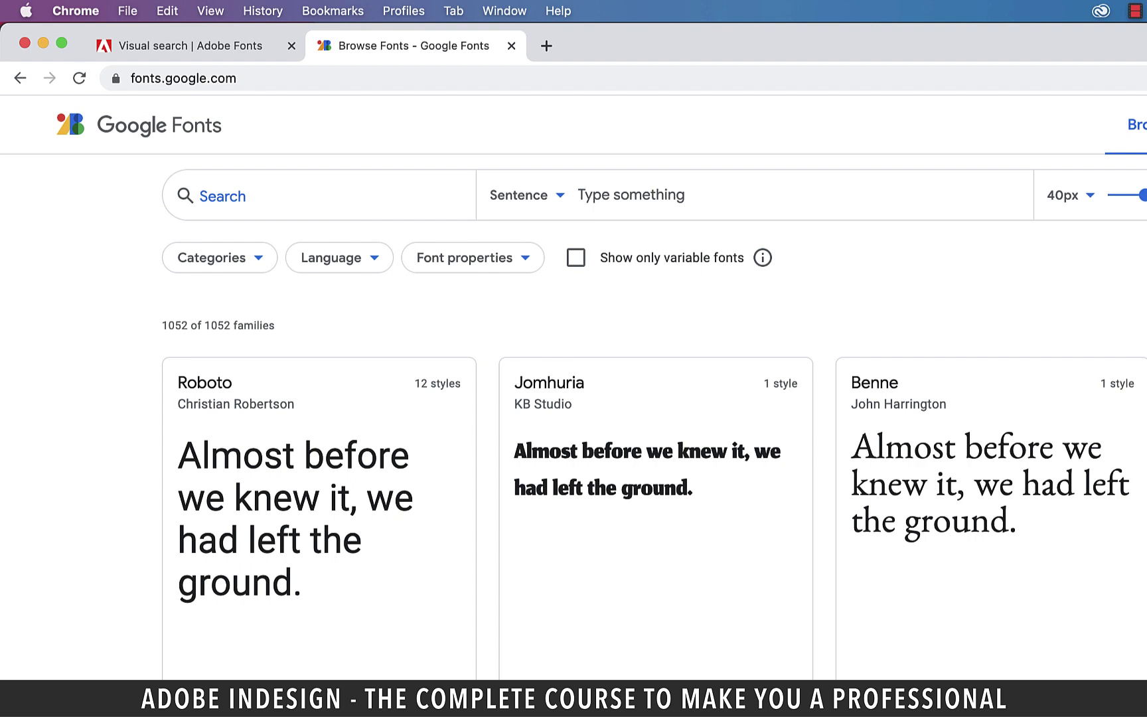
text(ral)
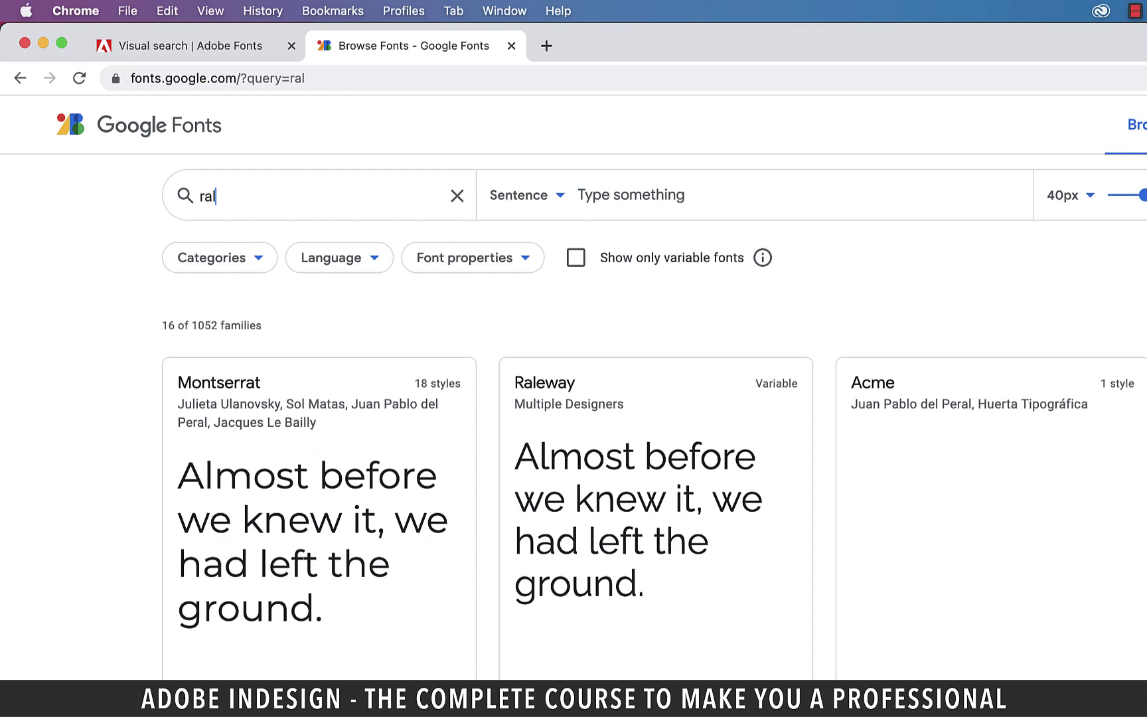
text(ew)
click(284, 446)
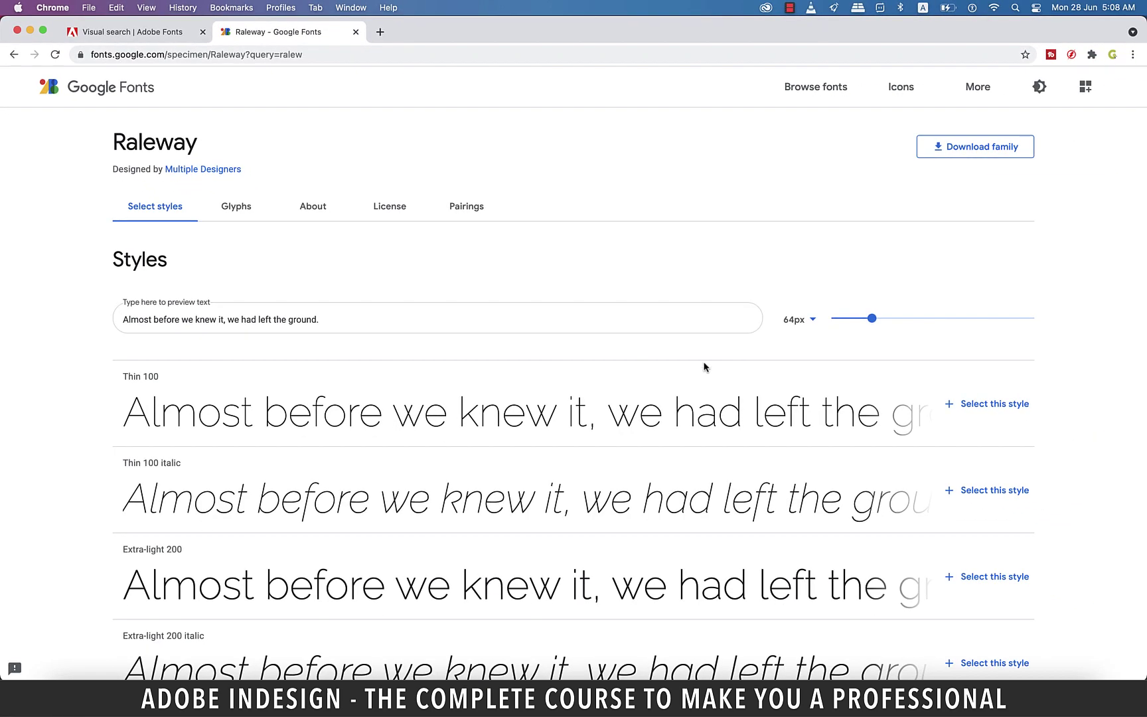
scroll(704, 366, down, 1)
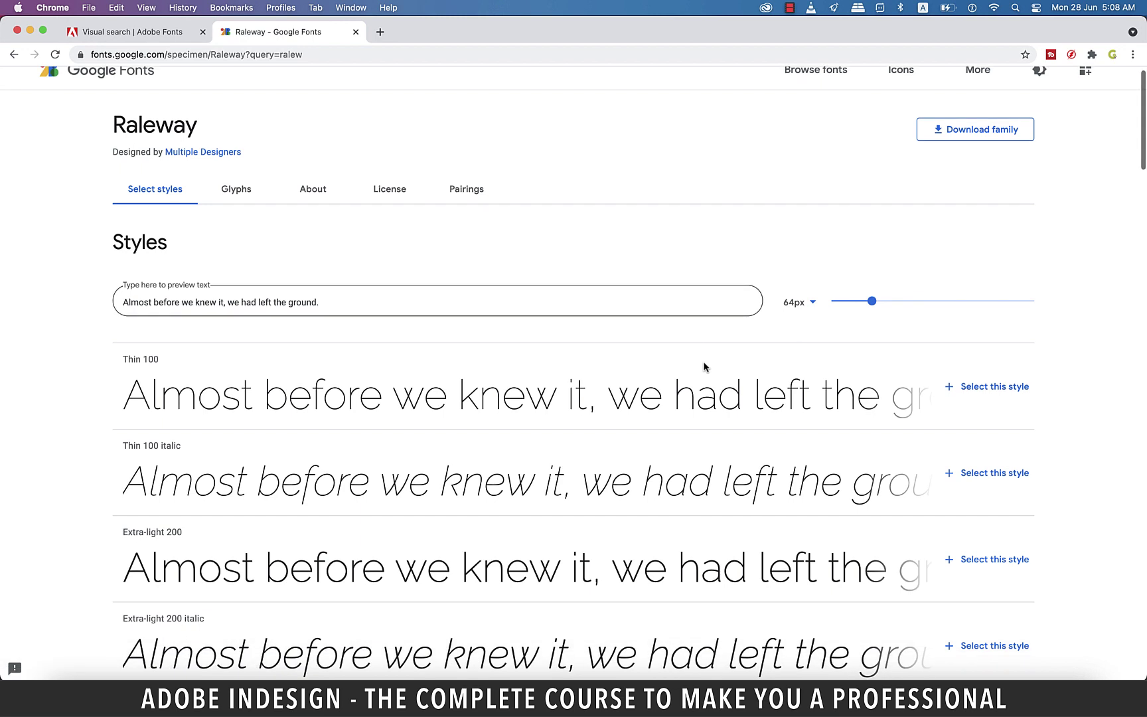
Set the Raleway preview to 40px and select the Regular 400 style
click(318, 302)
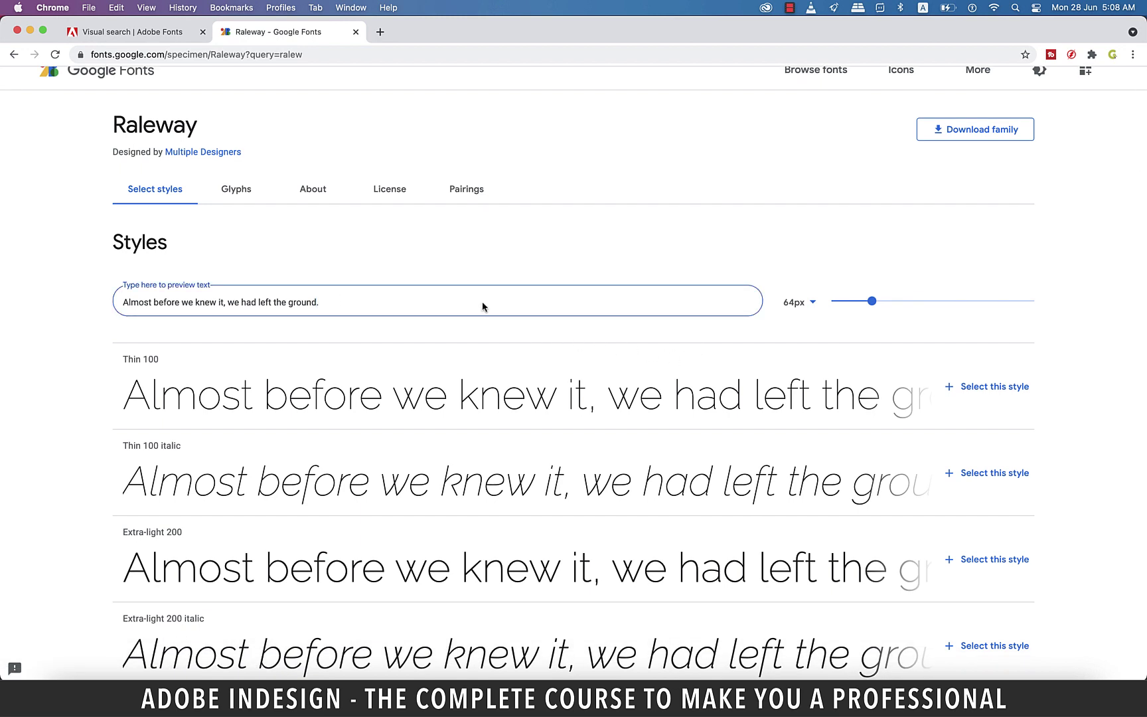
drag(871, 301, 912, 303)
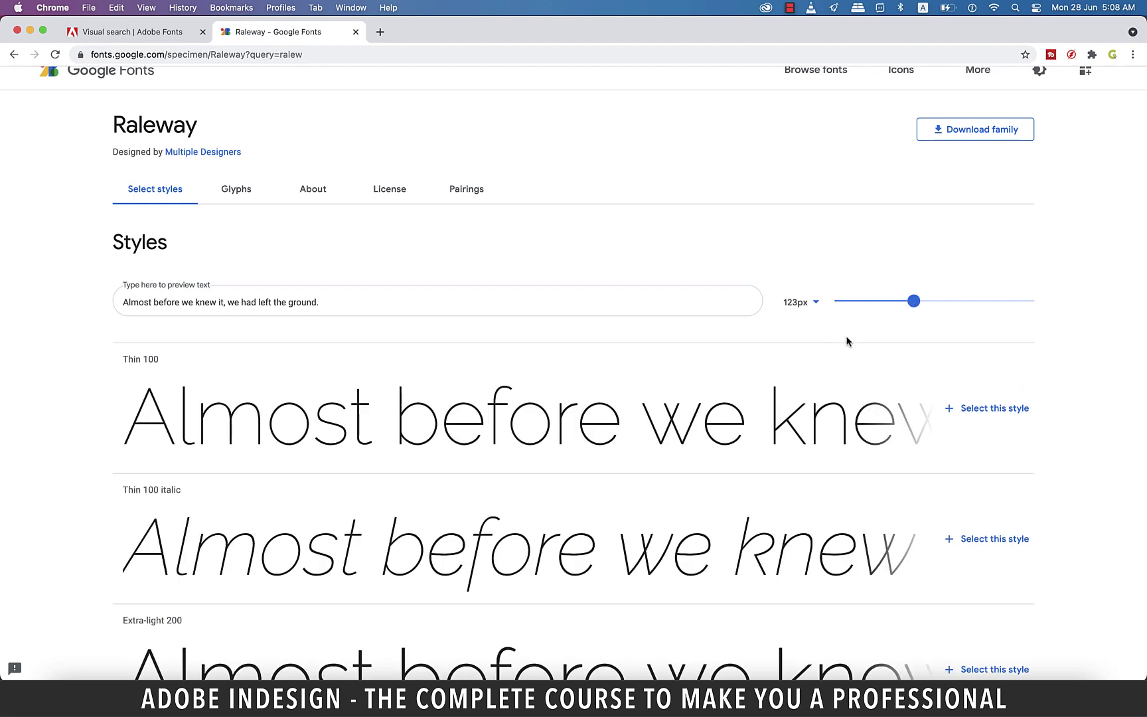
click(857, 302)
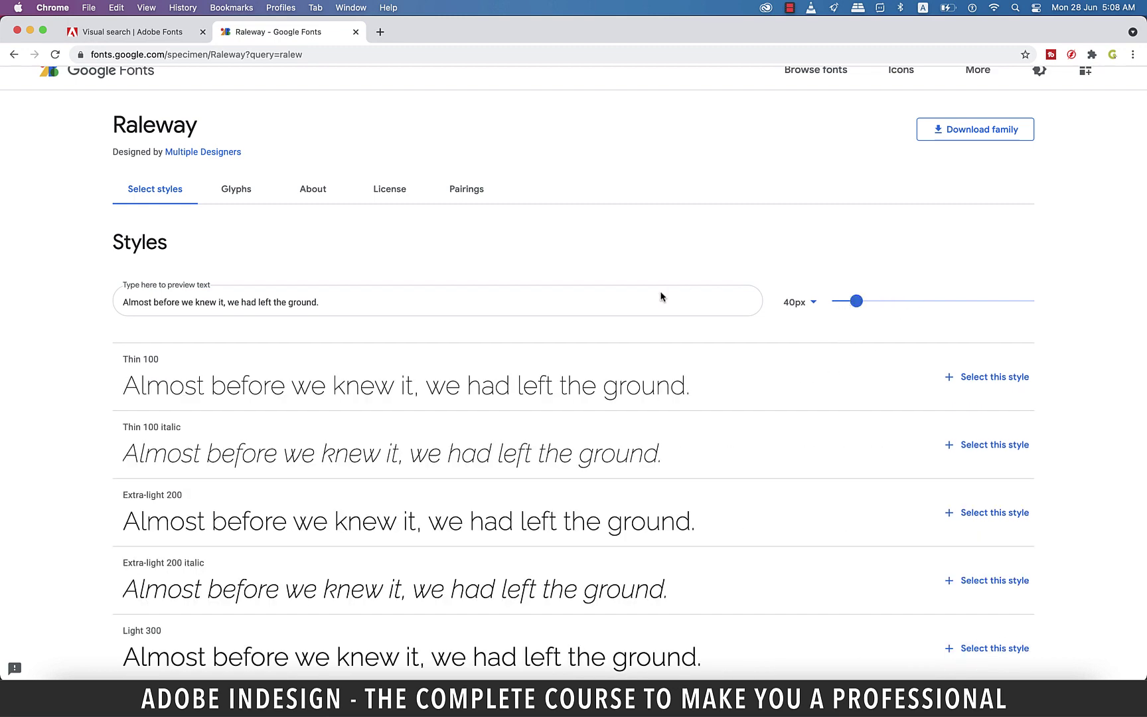
scroll(466, 287, down, 3)
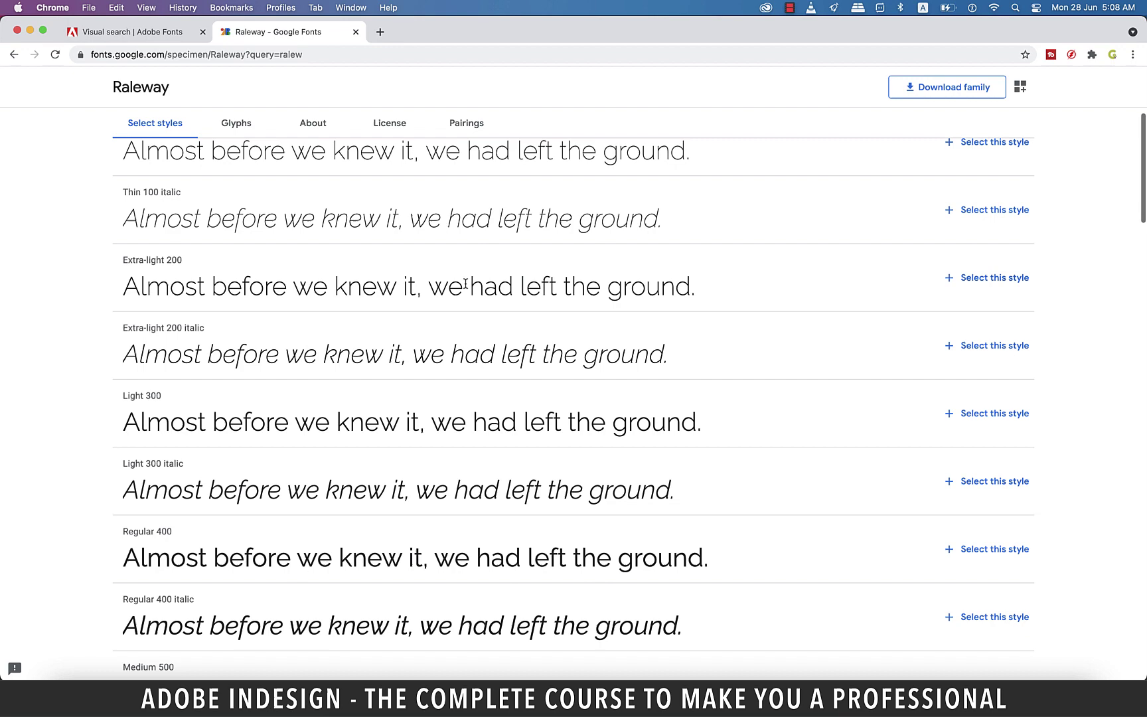
scroll(466, 288, up, 4)
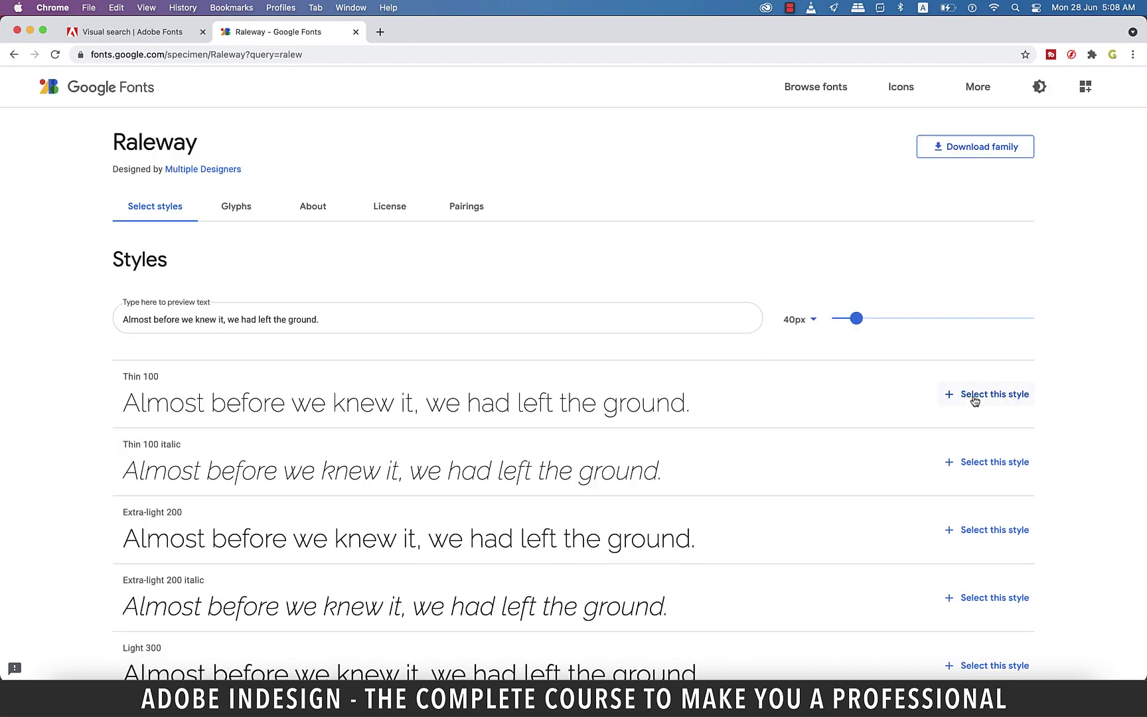
scroll(976, 401, down, 3)
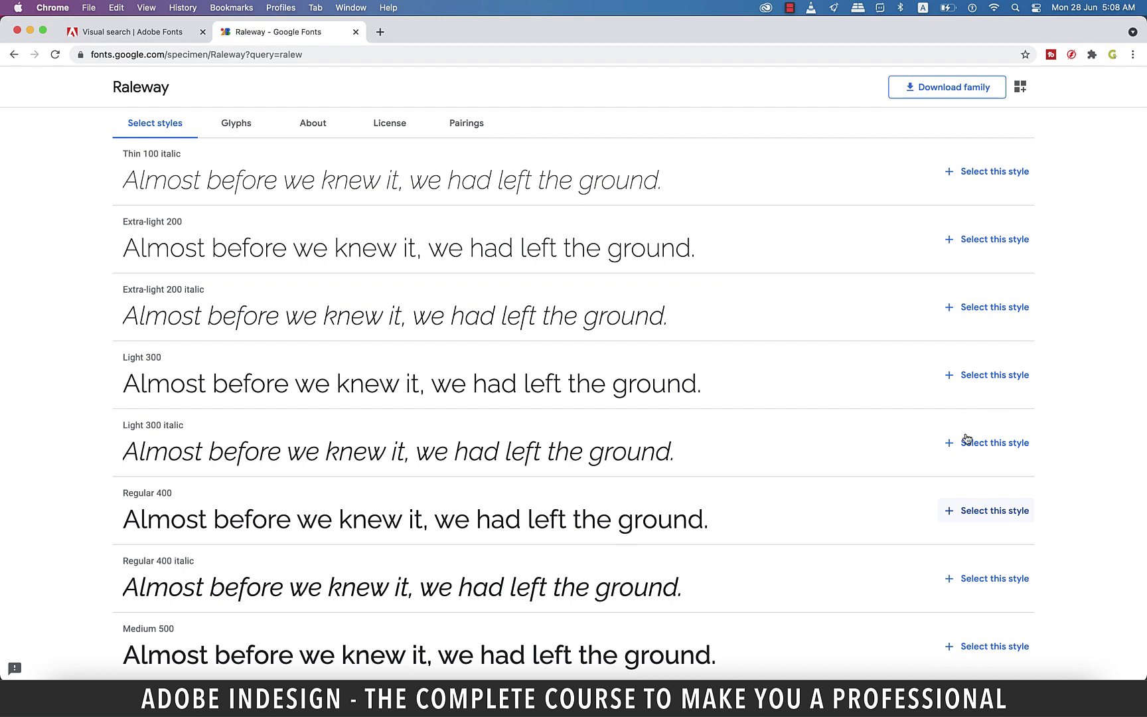
click(950, 510)
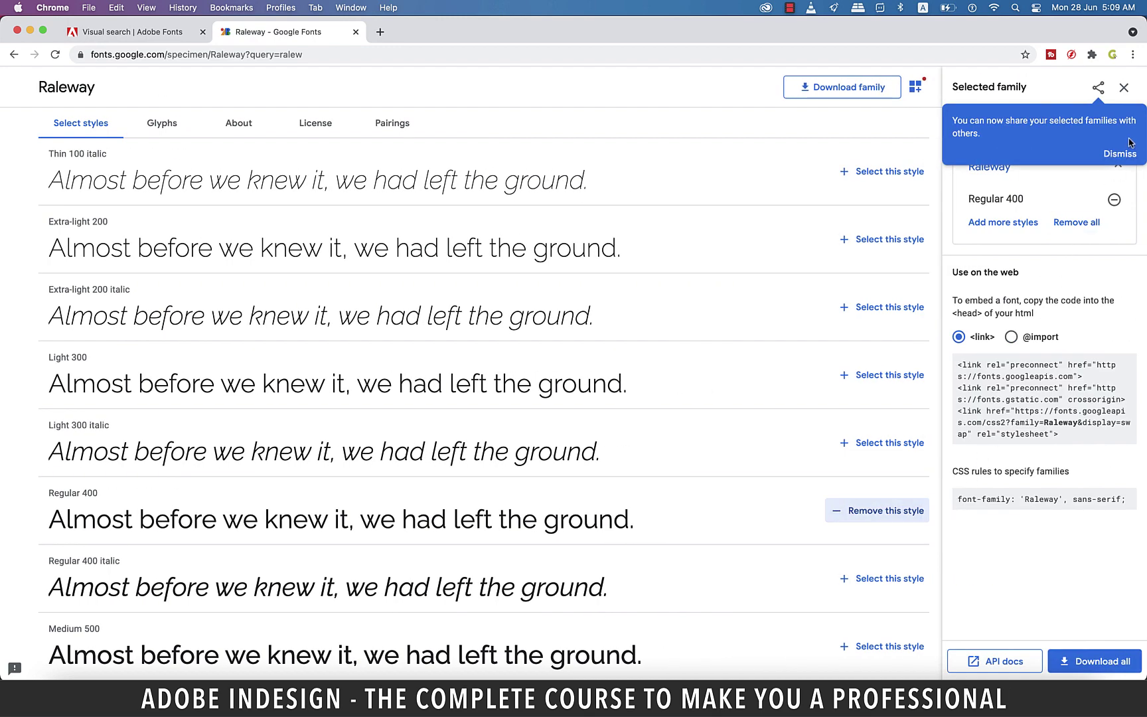
click(1111, 155)
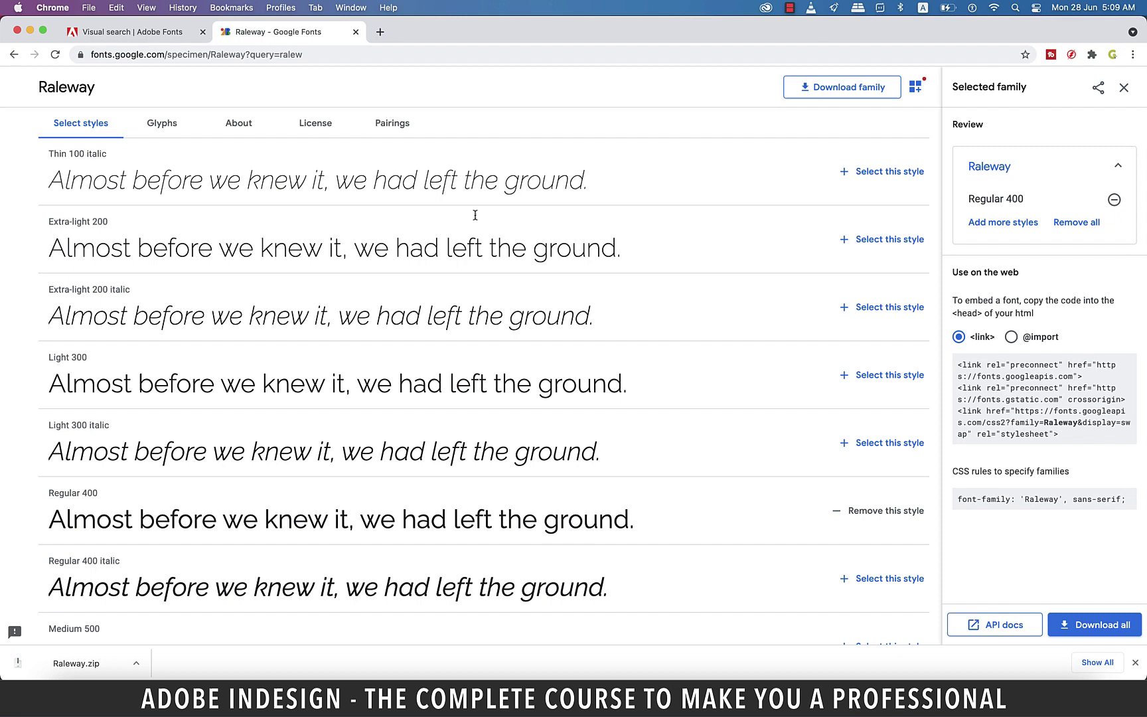
Open Raleway.zip and install the italic and regular Raleway variable fonts in Font Book
click(80, 663)
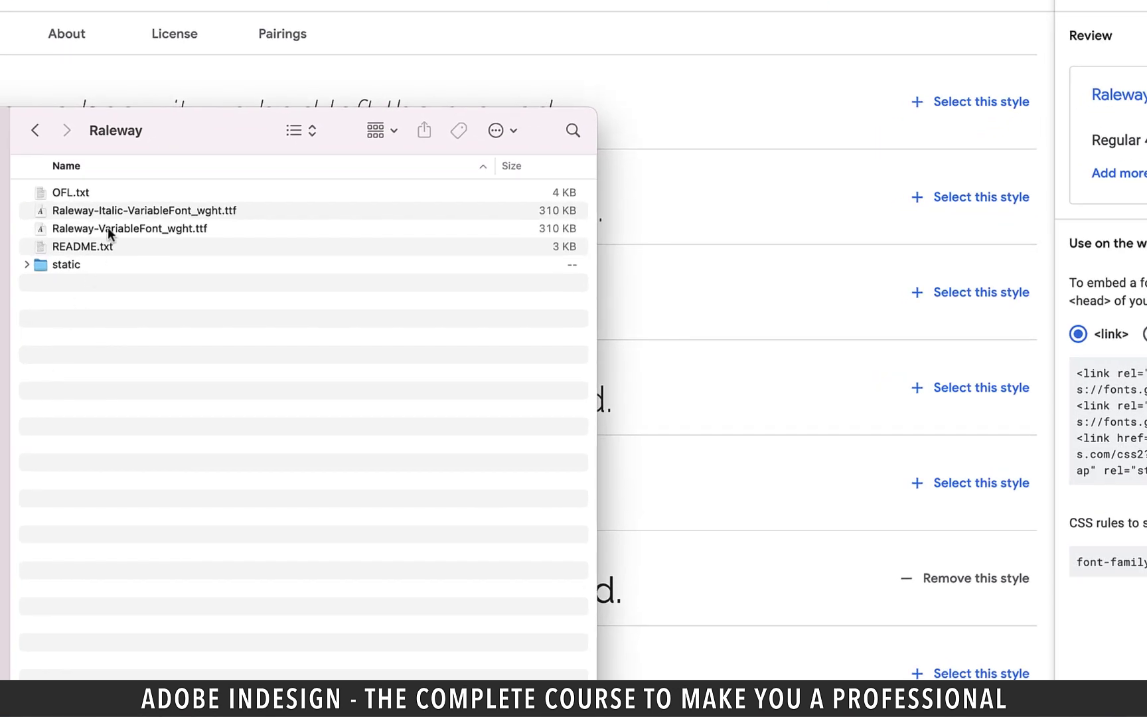
click(275, 250)
click(196, 235)
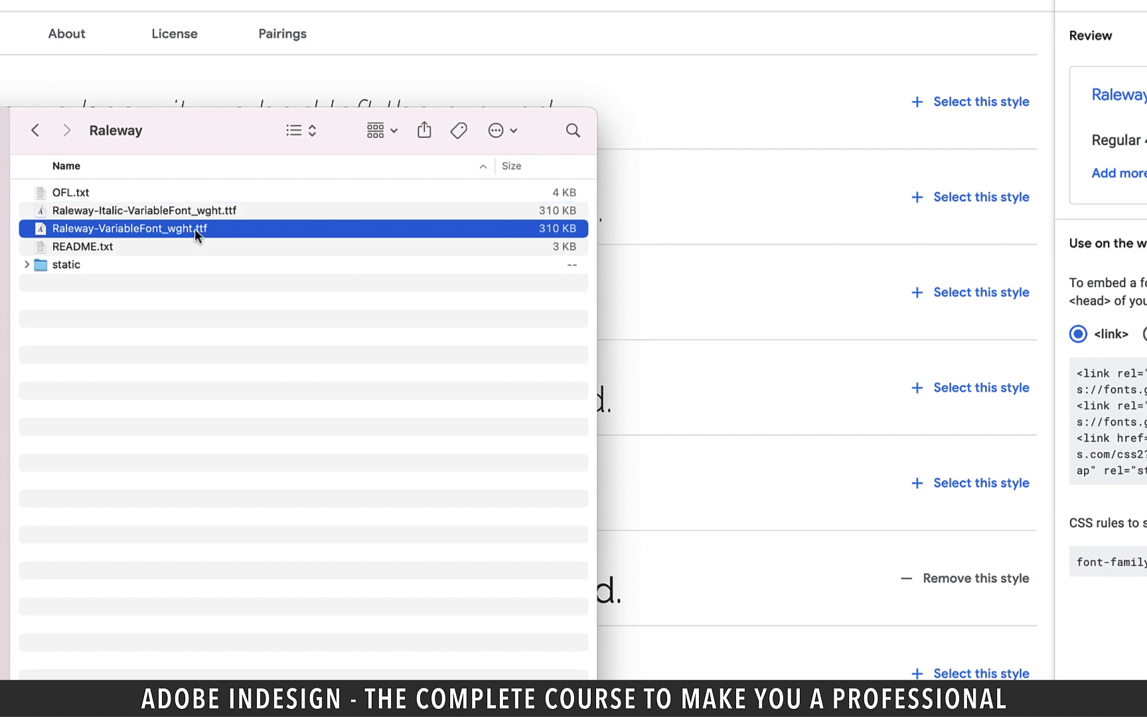
click(192, 212)
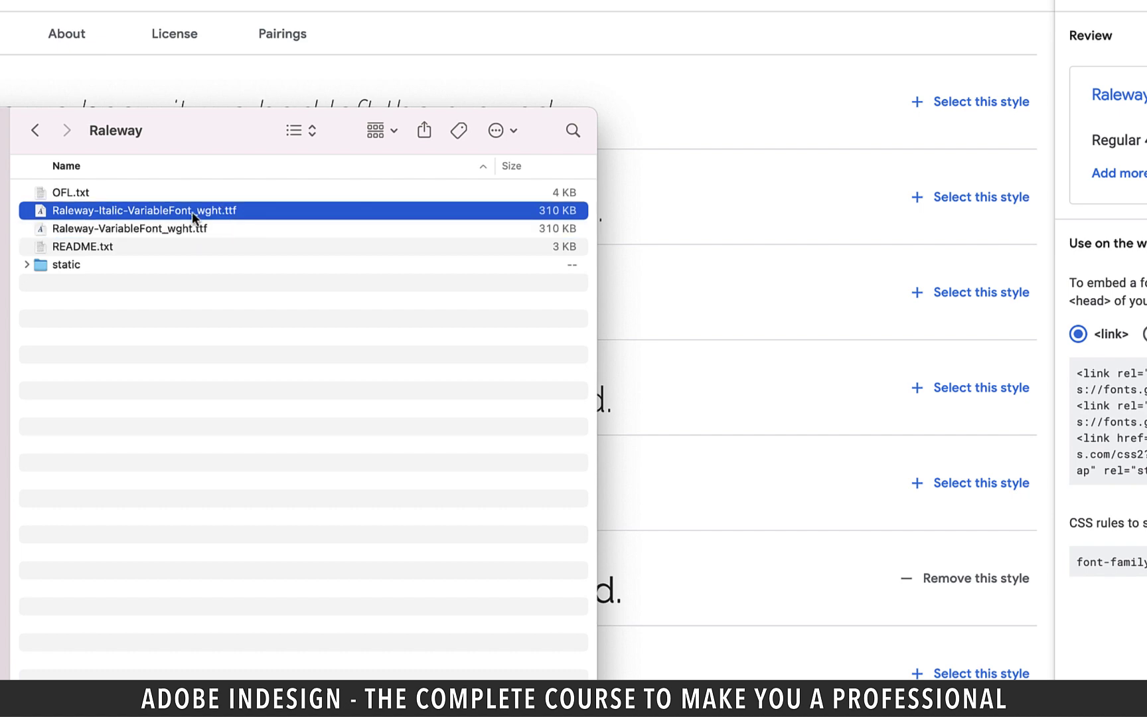
double_click(192, 211)
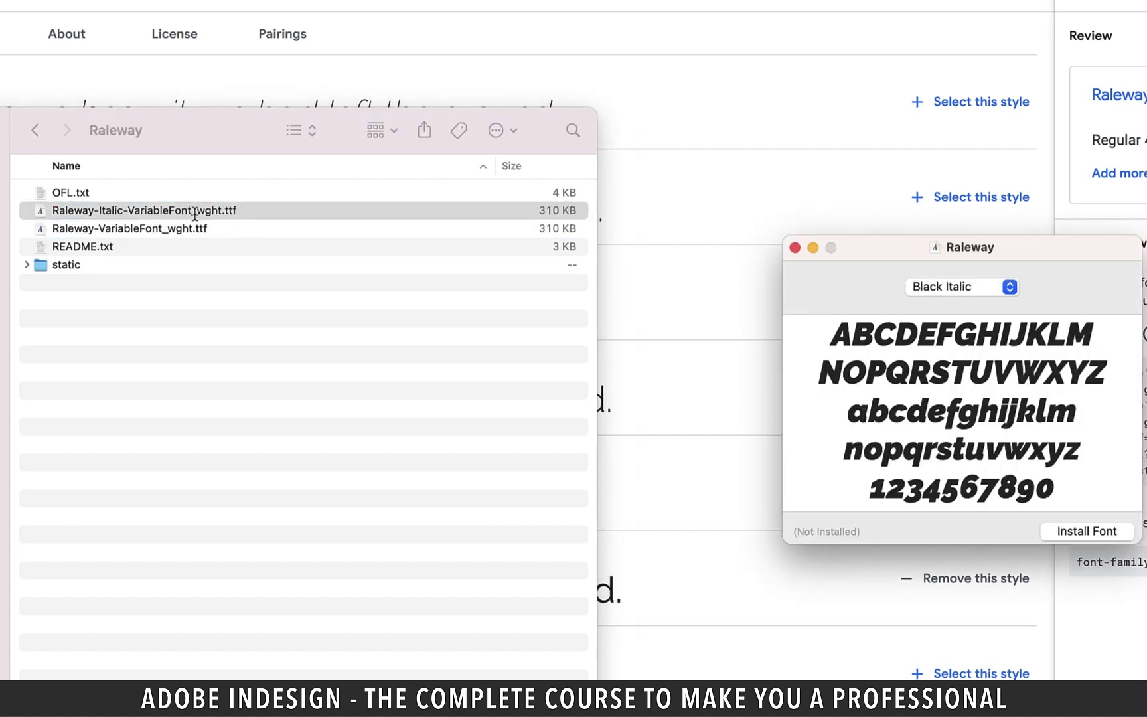
click(1067, 530)
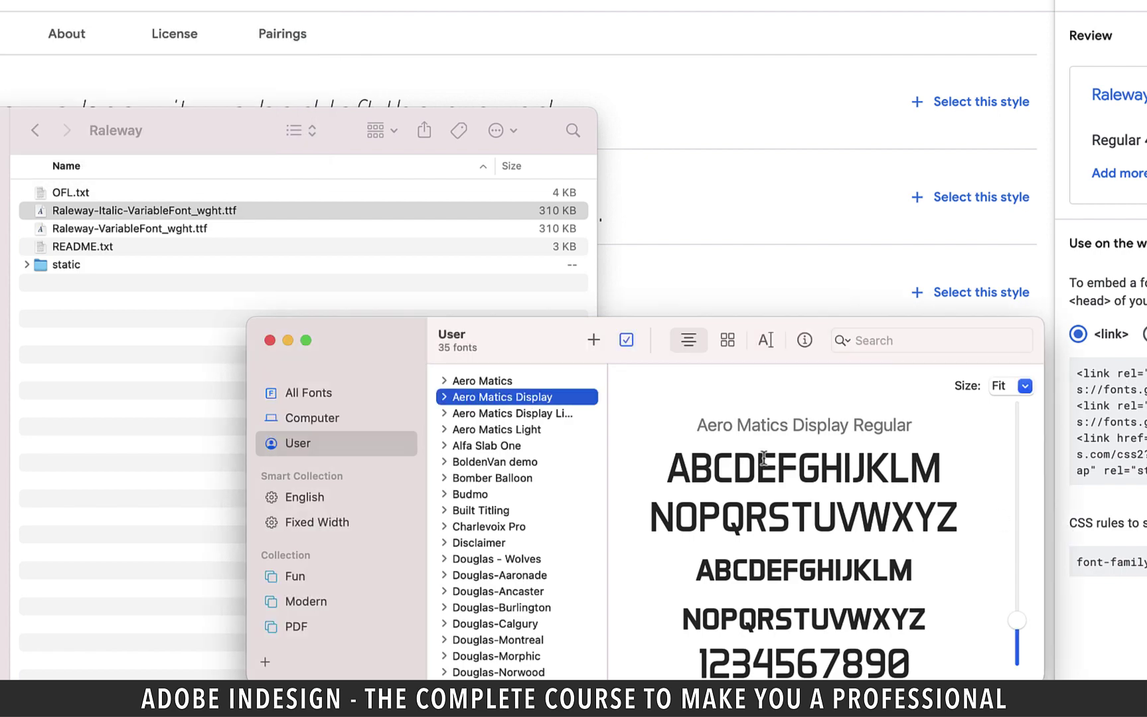
double_click(110, 230)
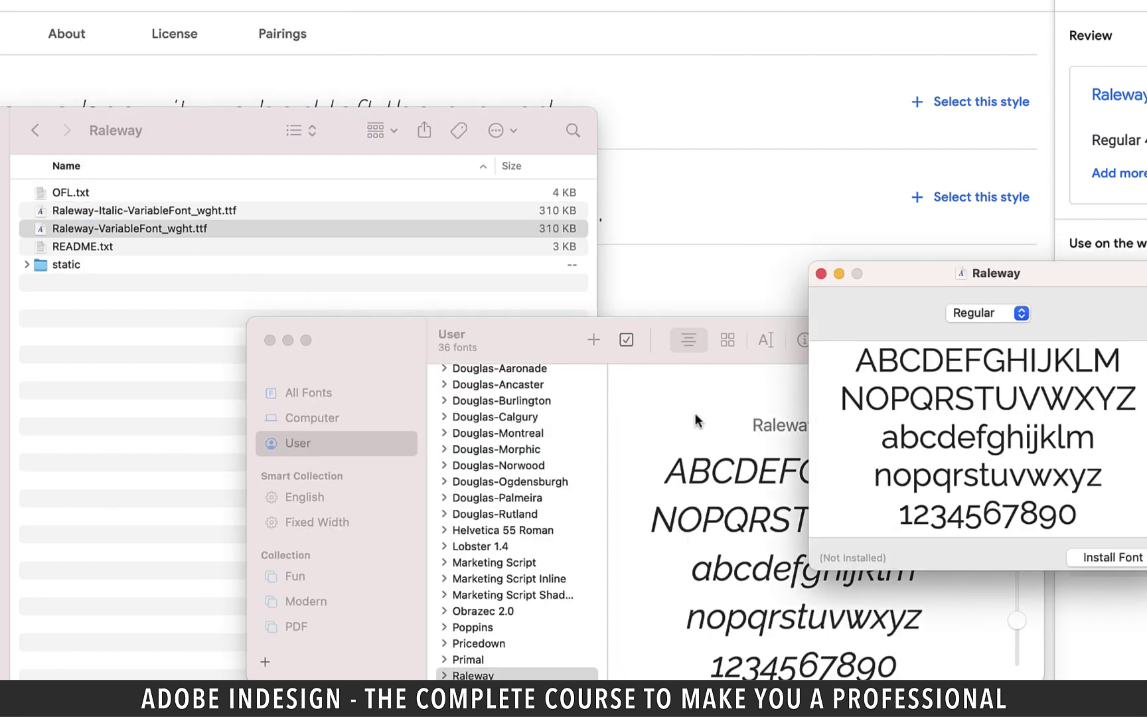
click(1111, 557)
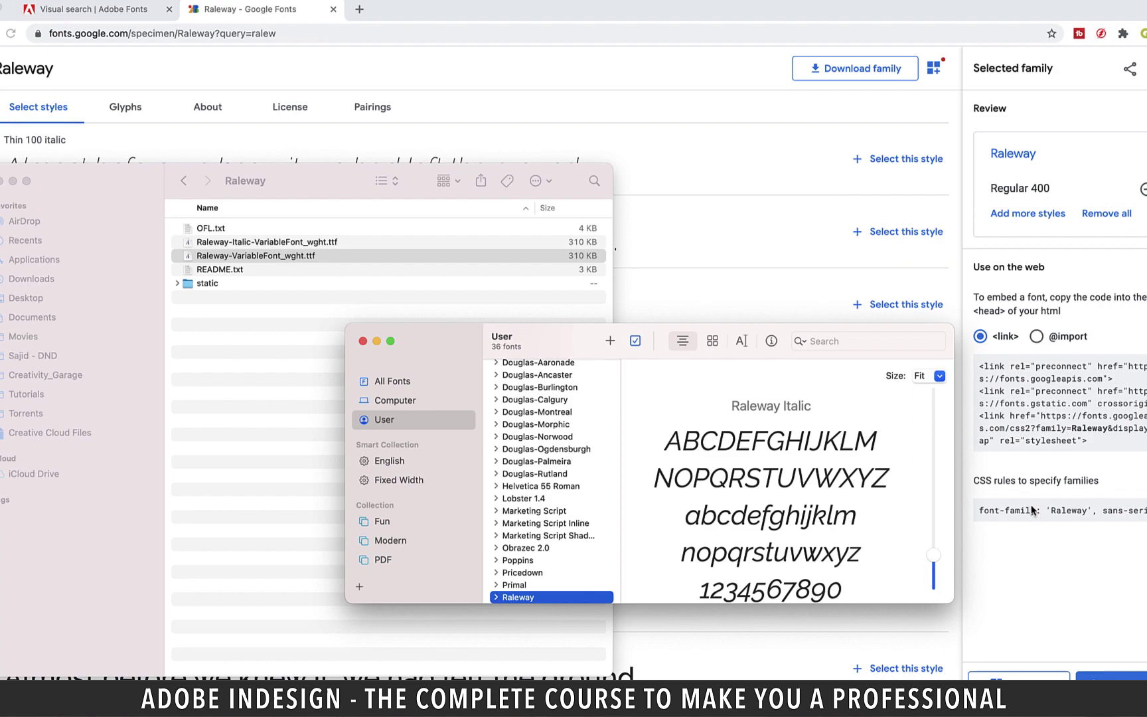
Open README.txt and highlight the license lines allowing free use but not sale
double_click(254, 273)
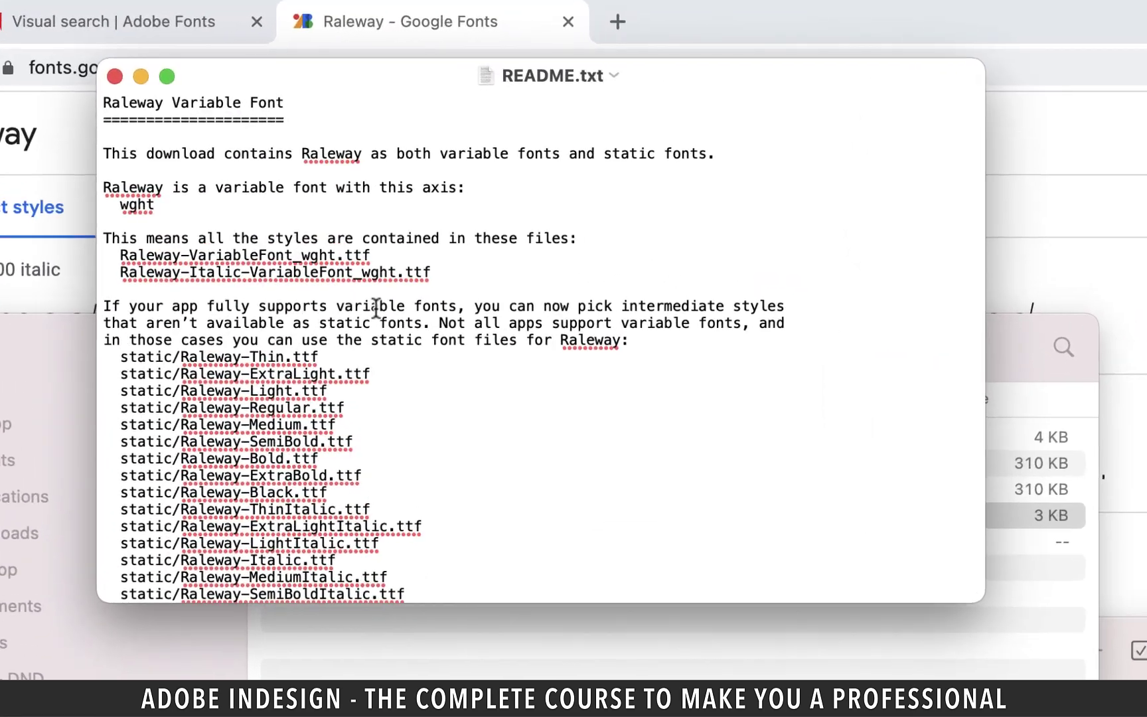
scroll(380, 312, down, 10)
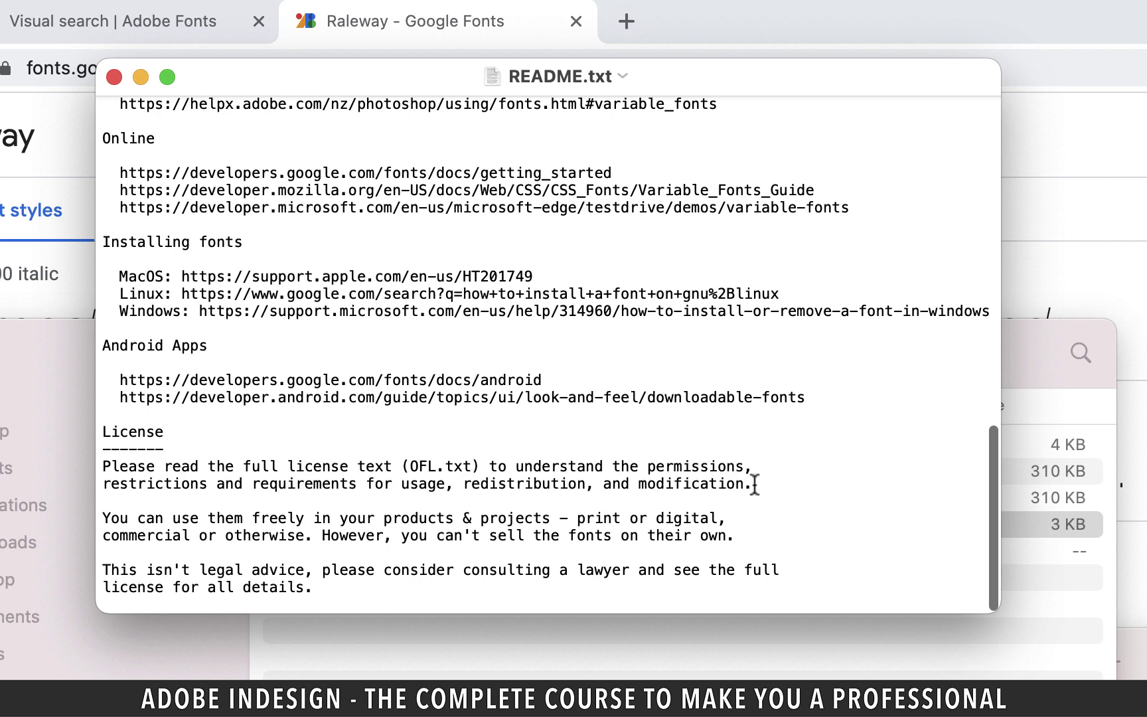
scroll(755, 485, down, 1)
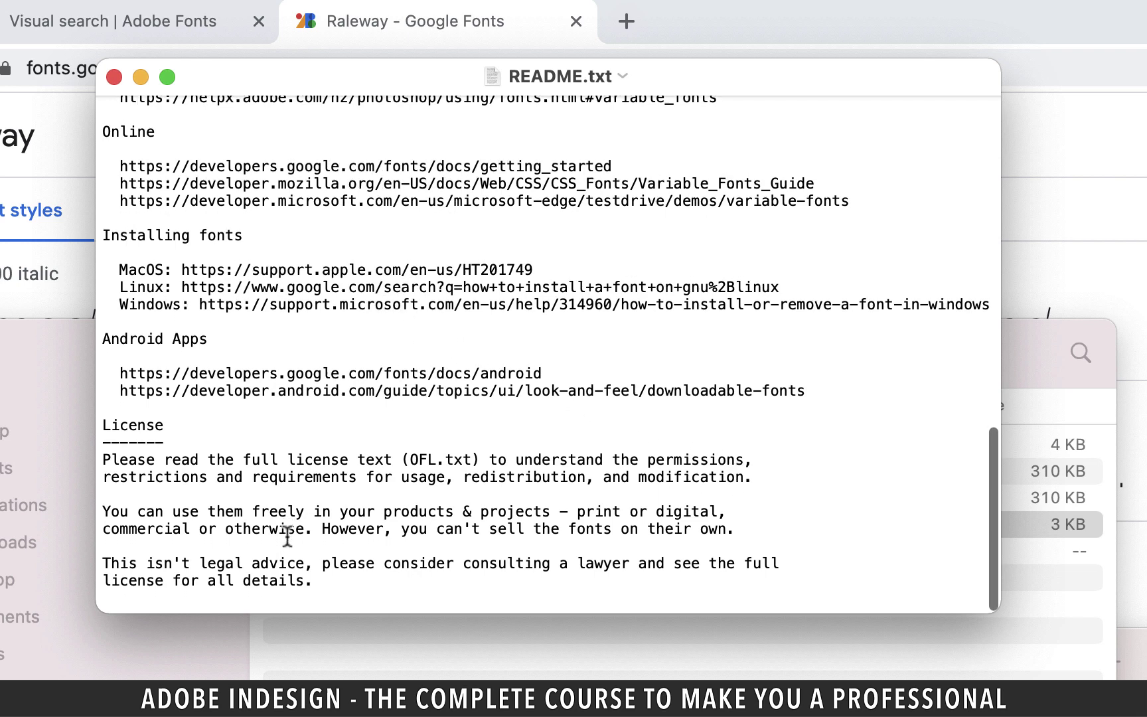
scroll(287, 536, up, 1)
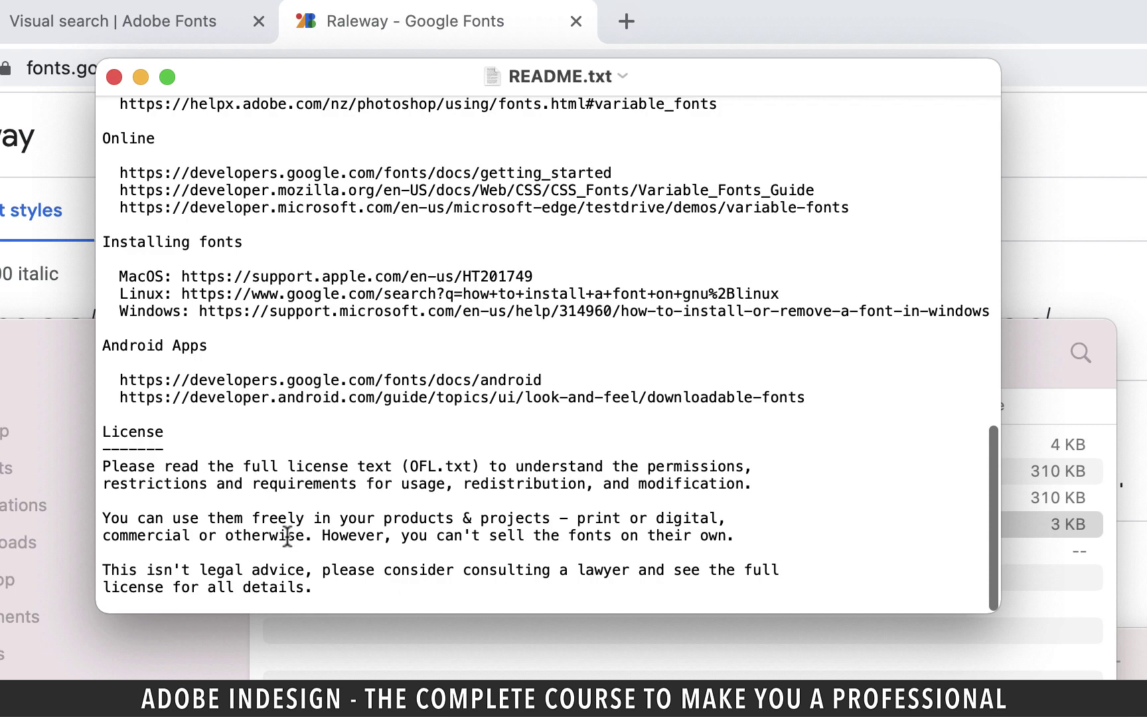
drag(749, 538, 669, 520)
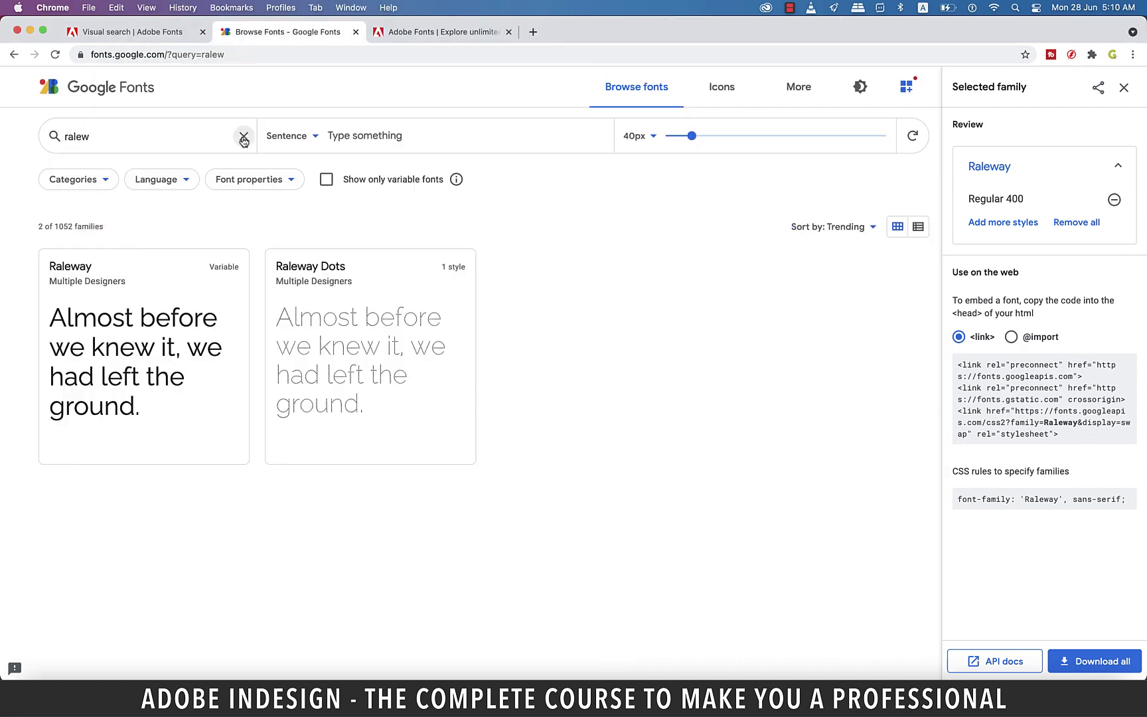
Clear the Raleway search and limit the font categories to Serif only
click(245, 137)
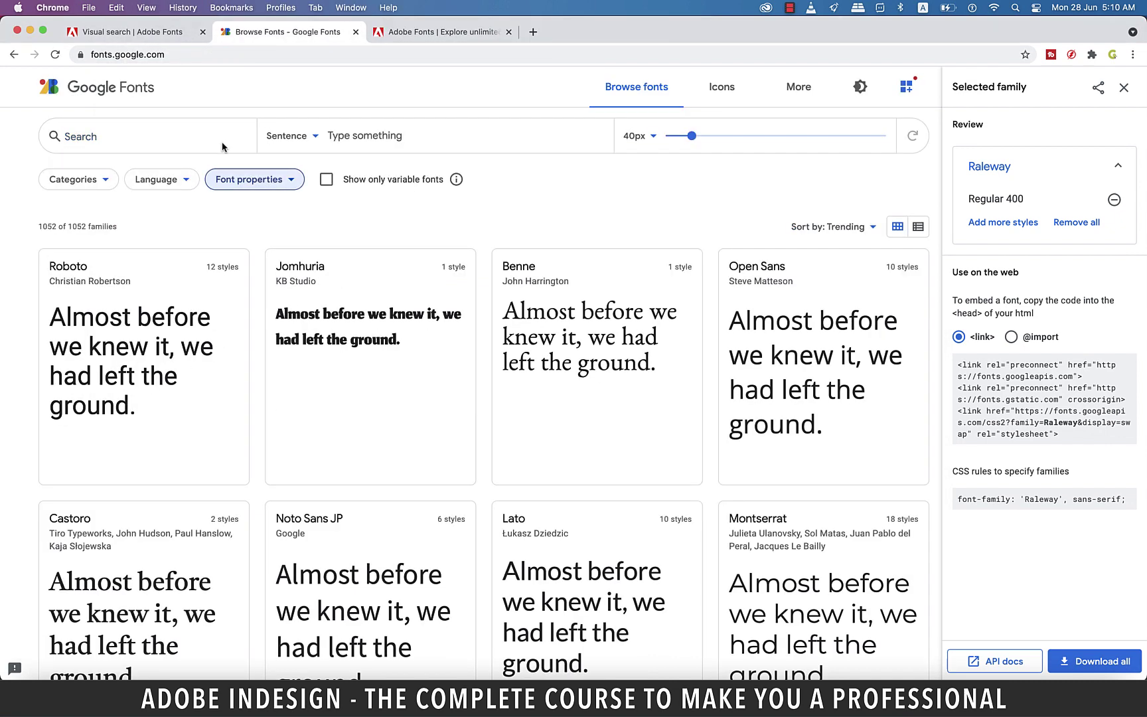
click(102, 181)
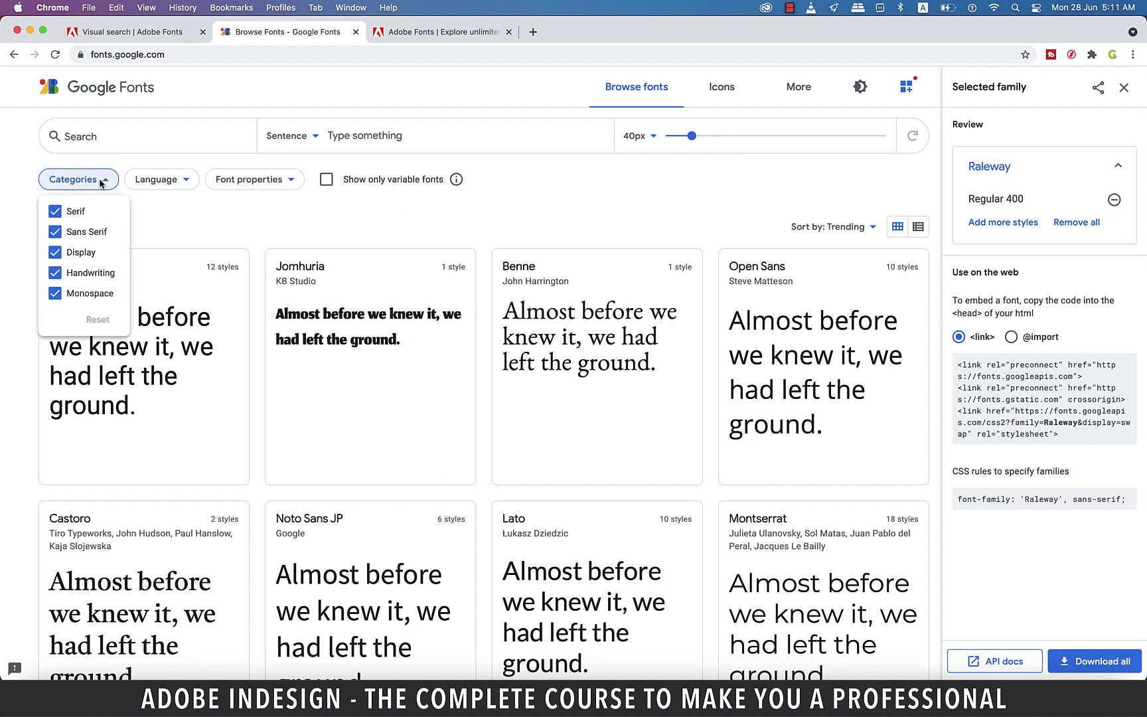
click(55, 231)
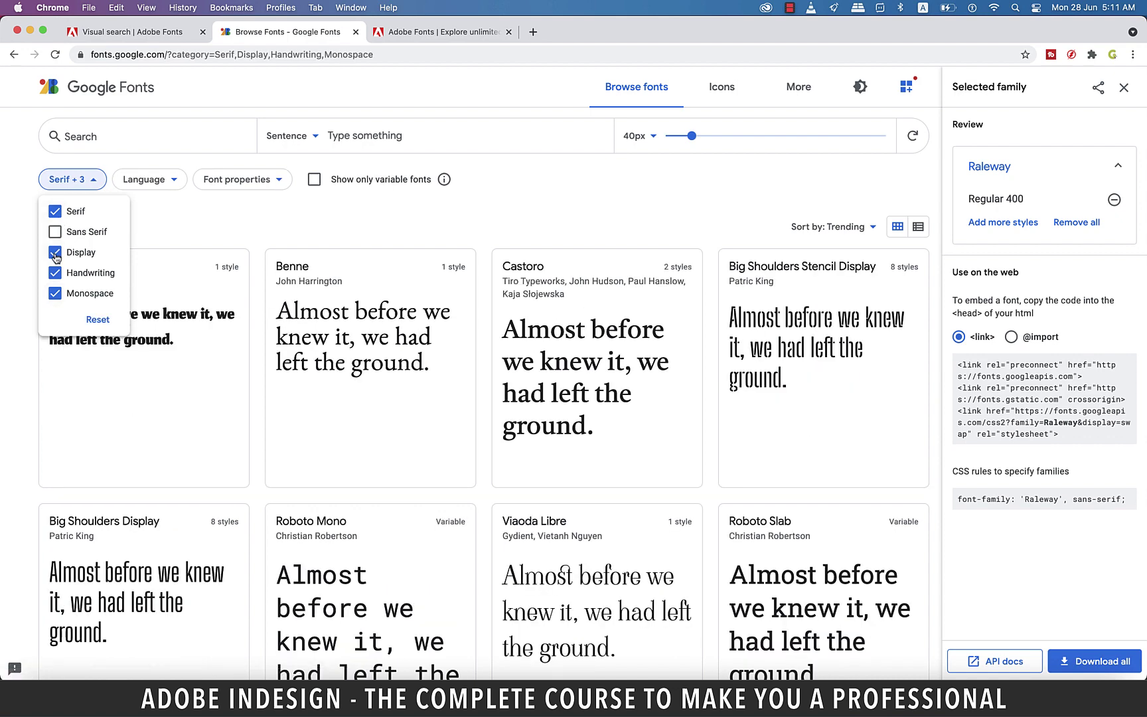
click(55, 252)
click(54, 294)
click(22, 246)
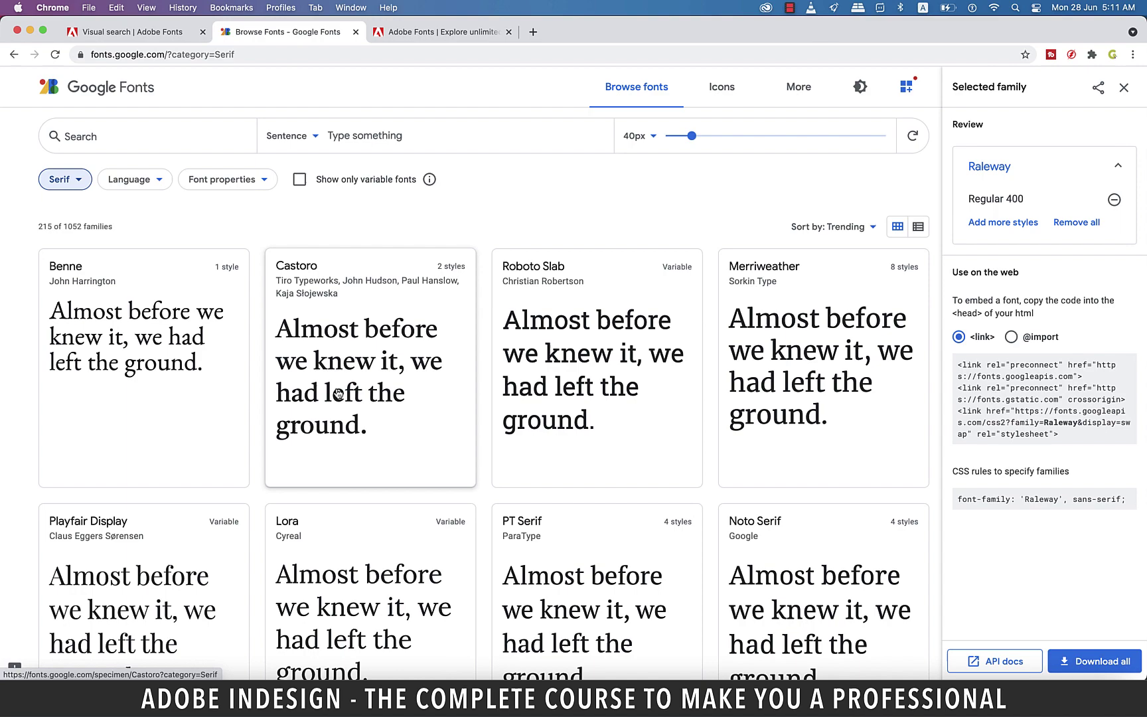
scroll(338, 394, down, 3)
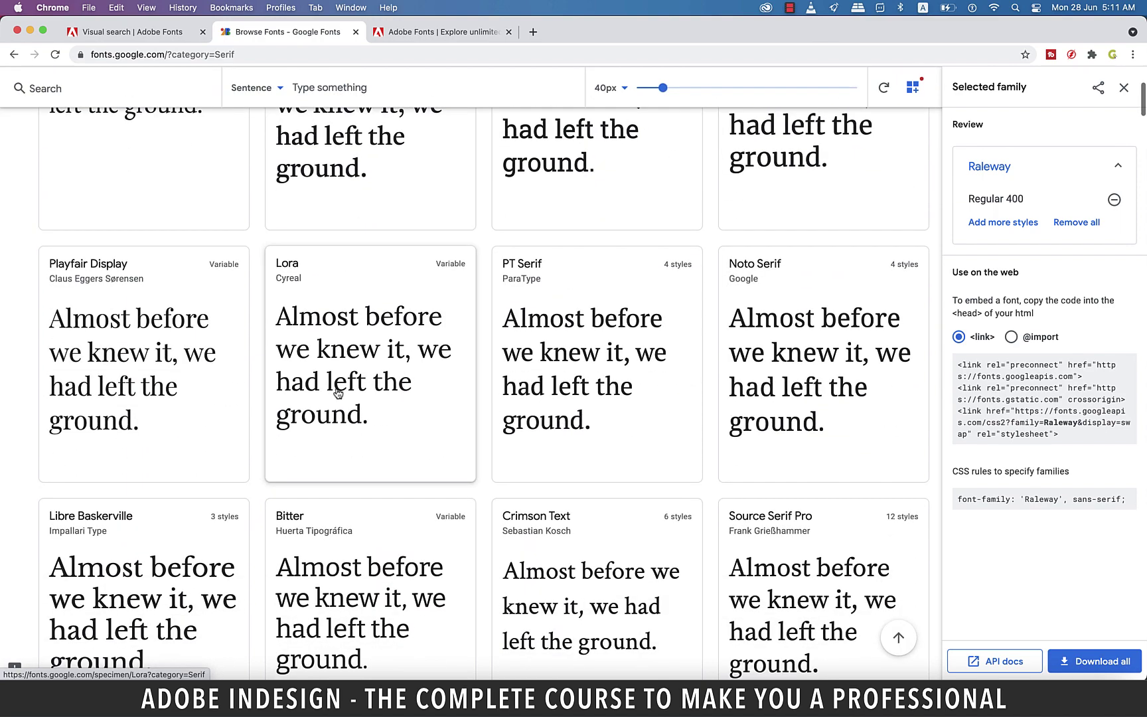
scroll(337, 395, up, 5)
scroll(338, 394, down, 1)
Try the Thickness, Slant, Width and Number of styles filters on the serif list
click(222, 180)
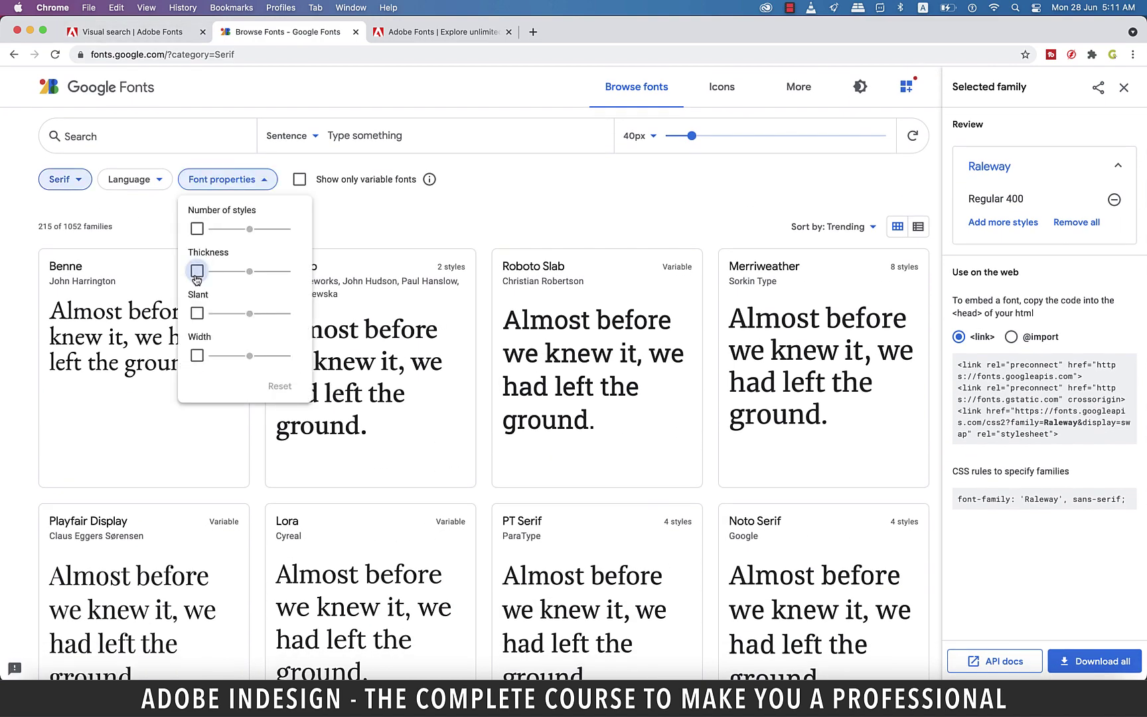
click(197, 272)
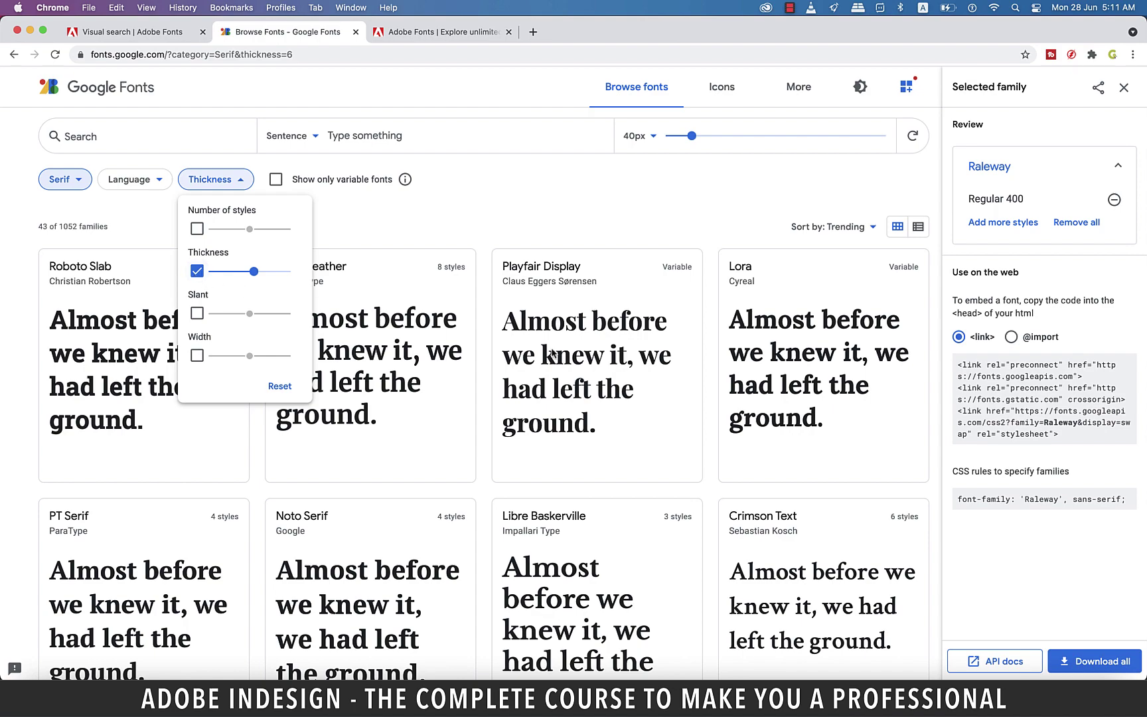
scroll(674, 380, down, 3)
scroll(675, 379, up, 3)
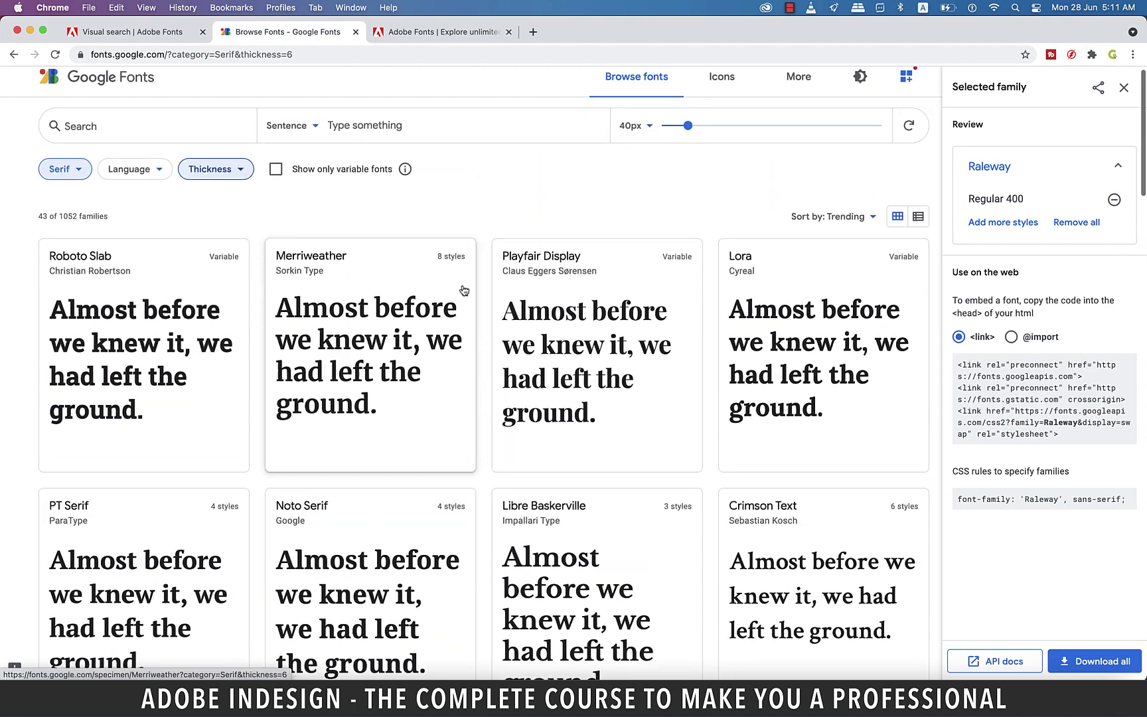
click(215, 179)
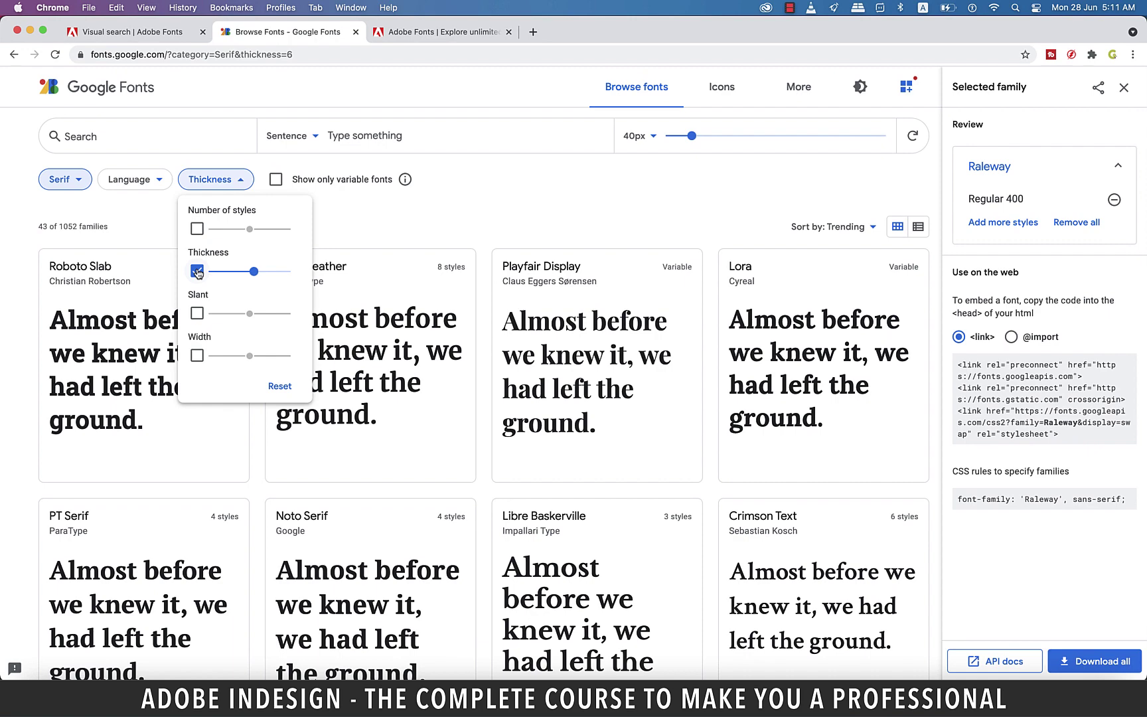
click(197, 271)
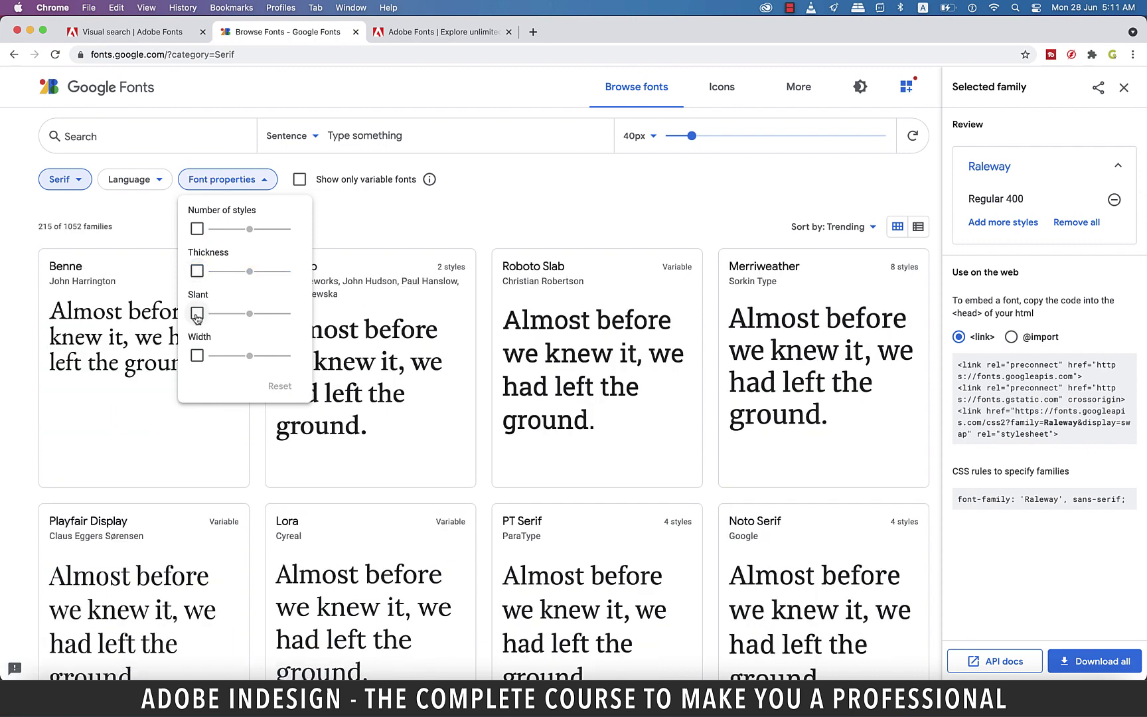
click(197, 313)
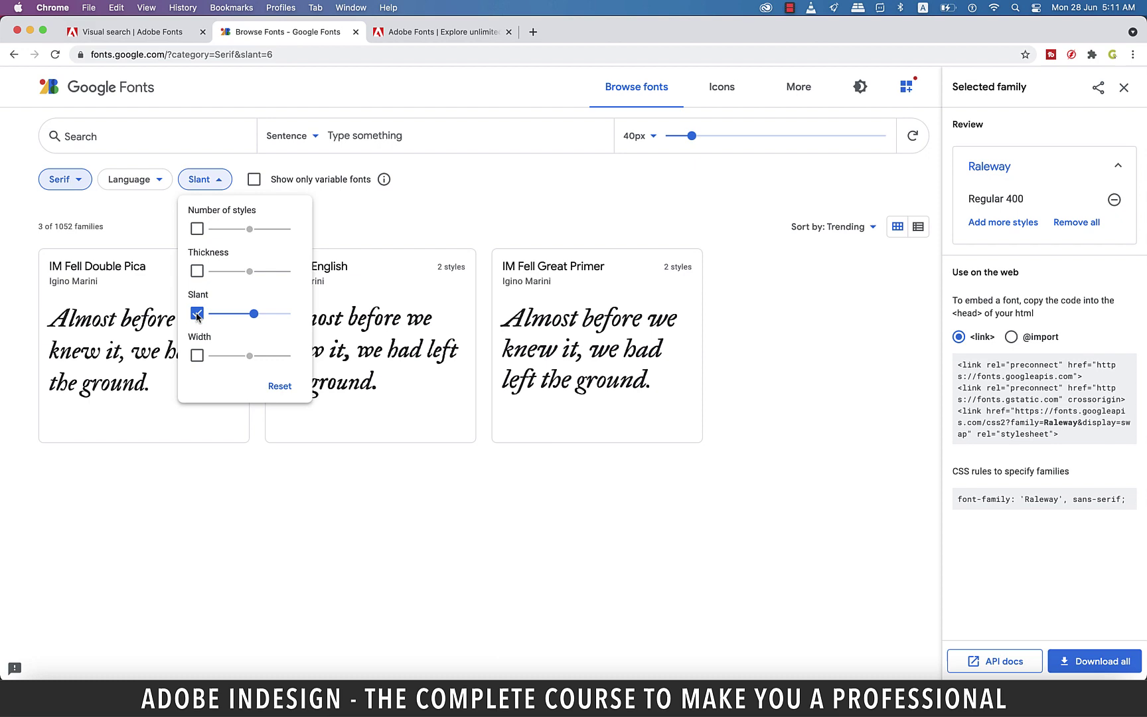
click(198, 313)
click(197, 356)
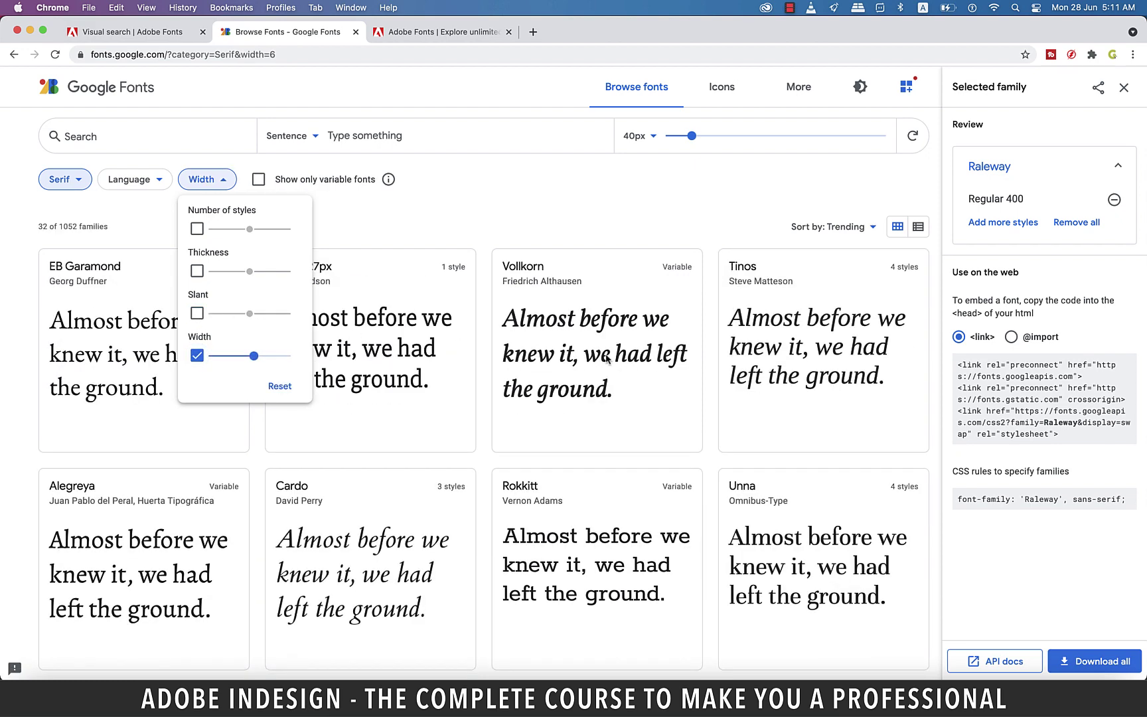
scroll(615, 359, down, 2)
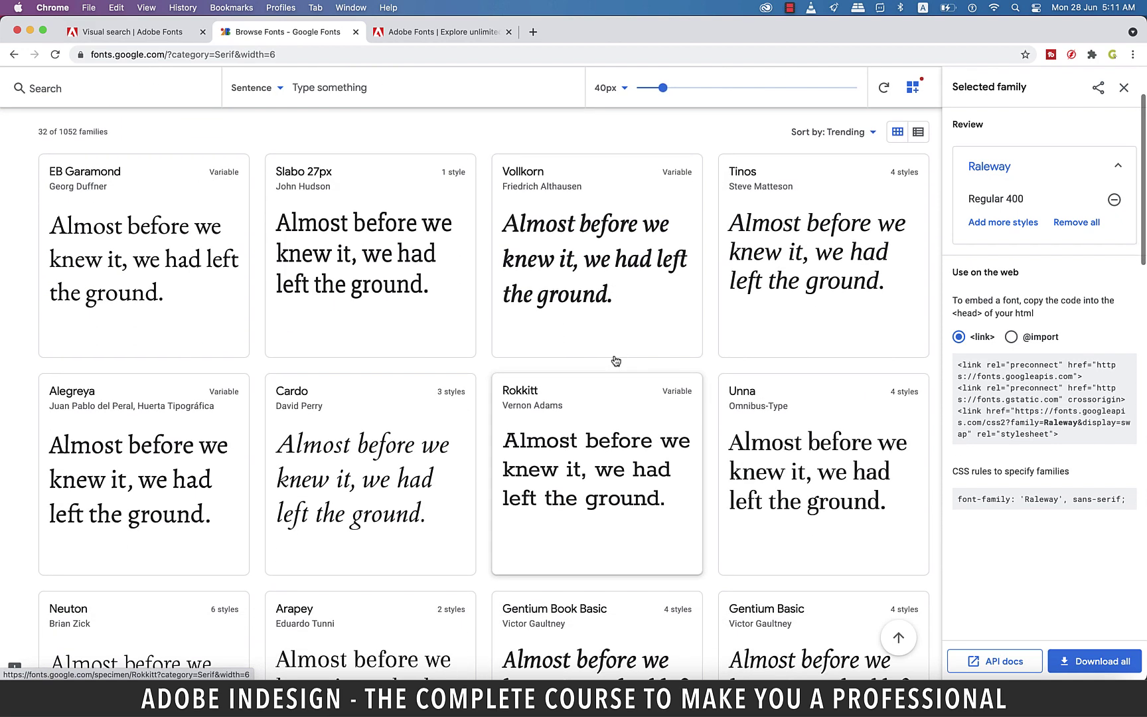
scroll(615, 359, up, 2)
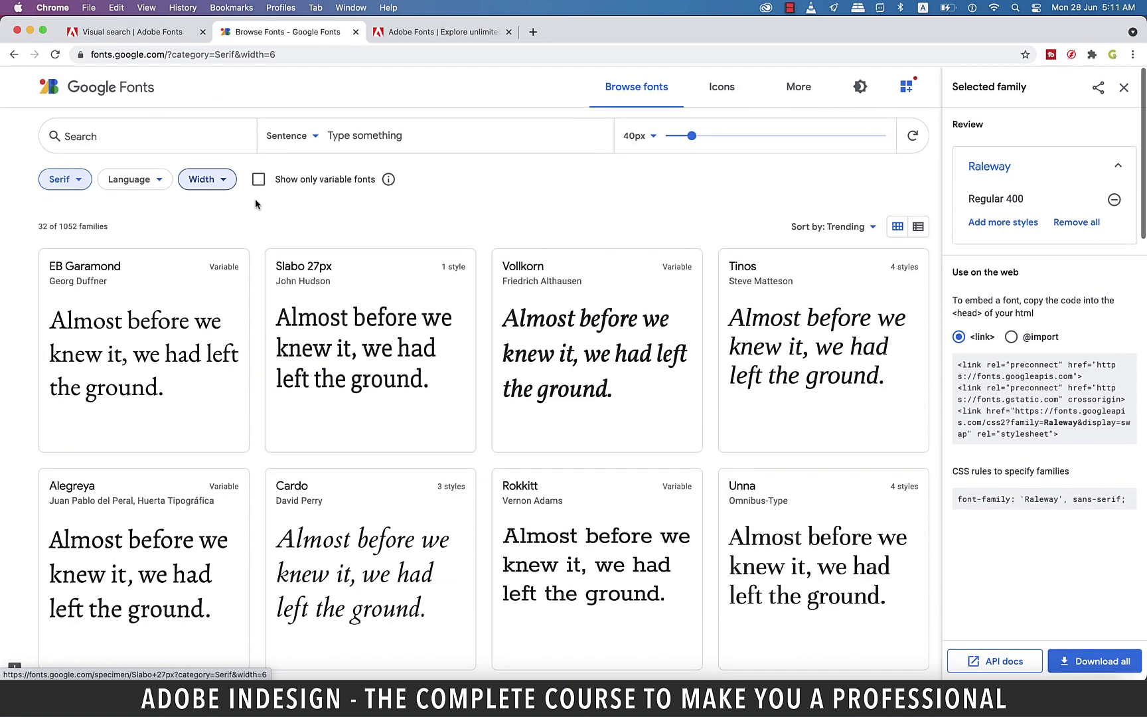
click(216, 183)
click(198, 229)
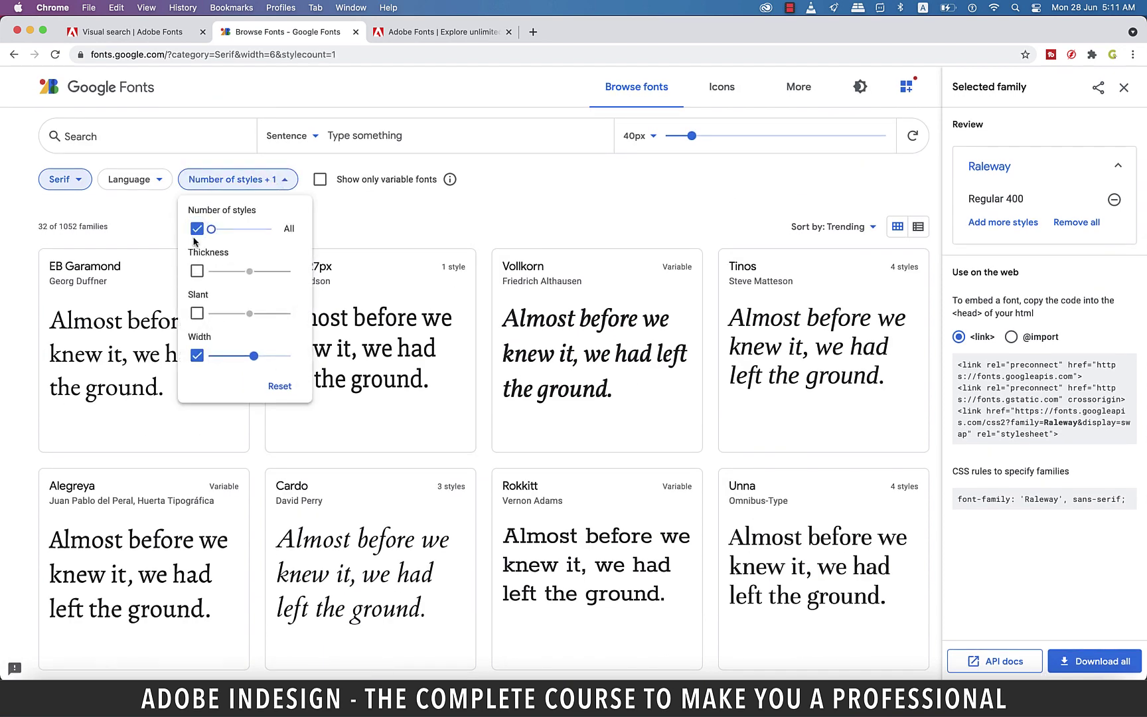
Clear the font property filters and restrict the MyFonts search to Free fonts
click(275, 386)
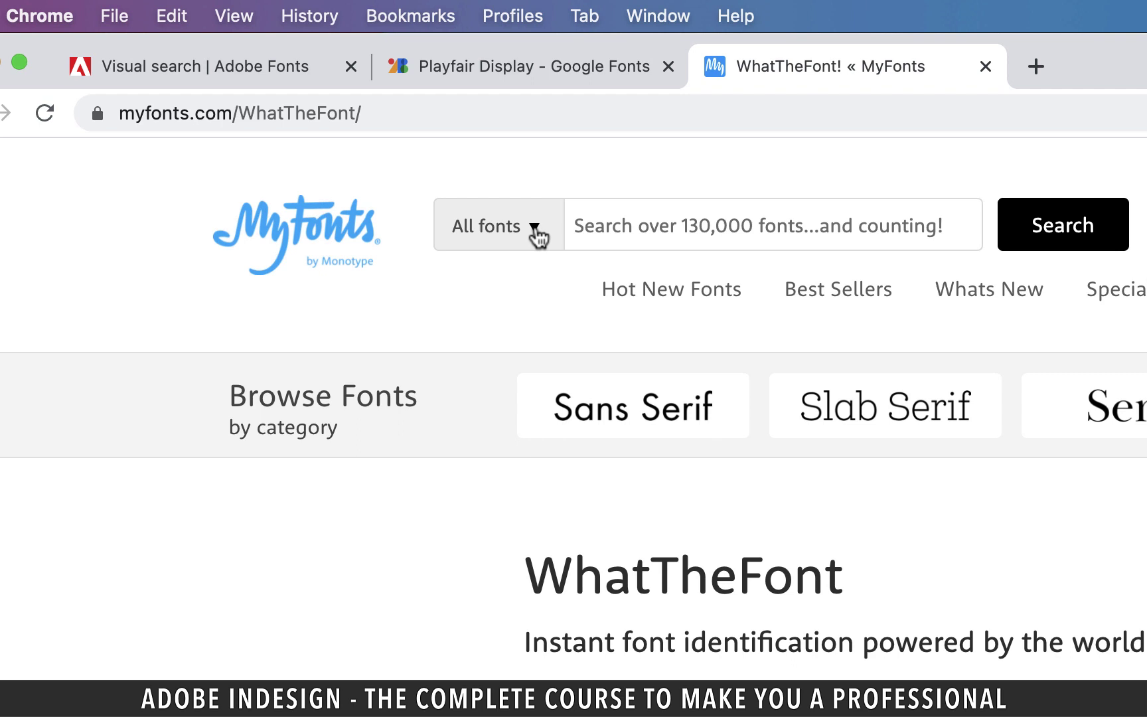
click(536, 232)
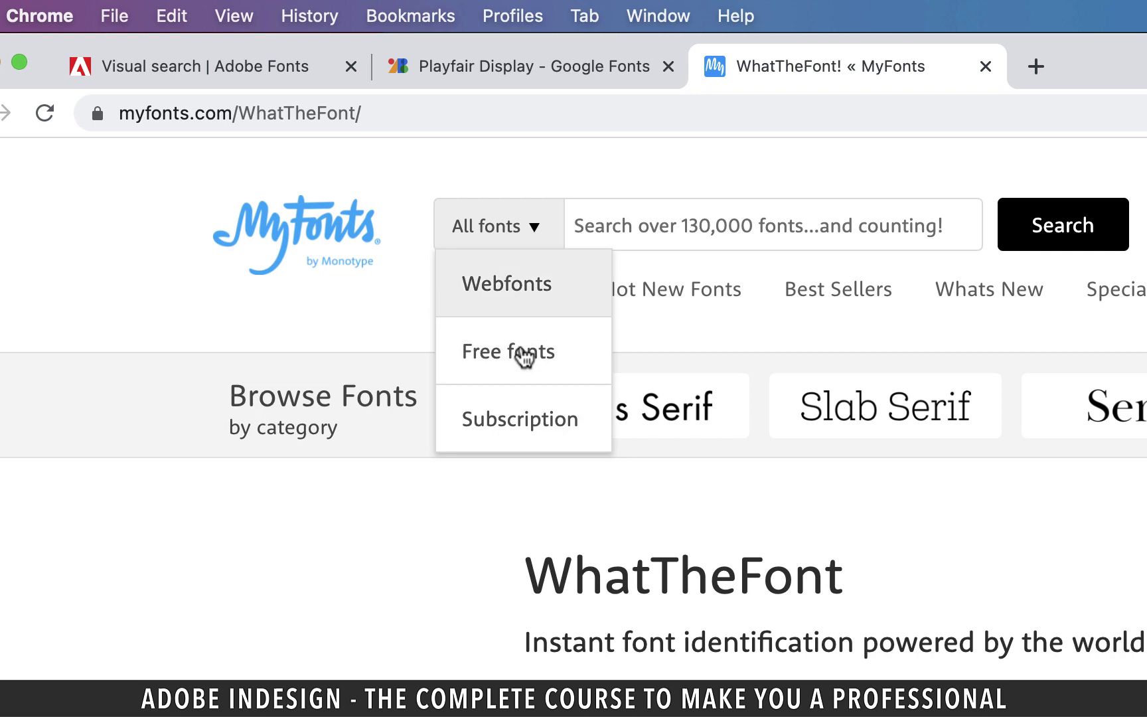
click(523, 353)
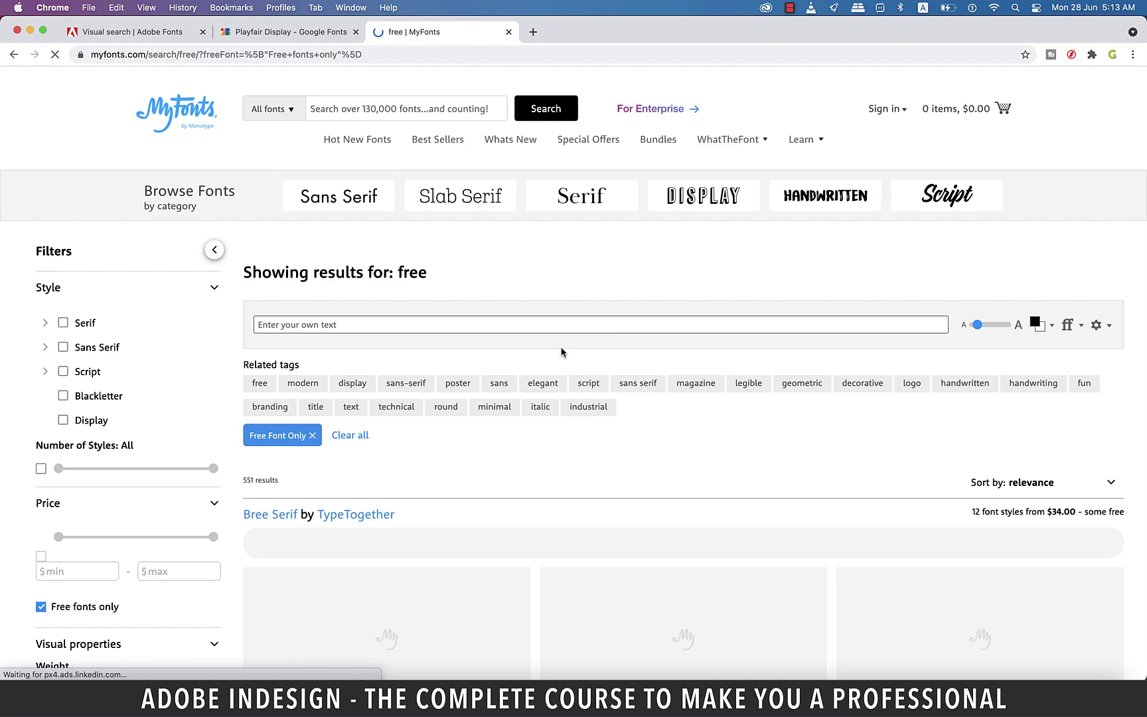
scroll(728, 462, down, 2)
scroll(728, 462, down, 4)
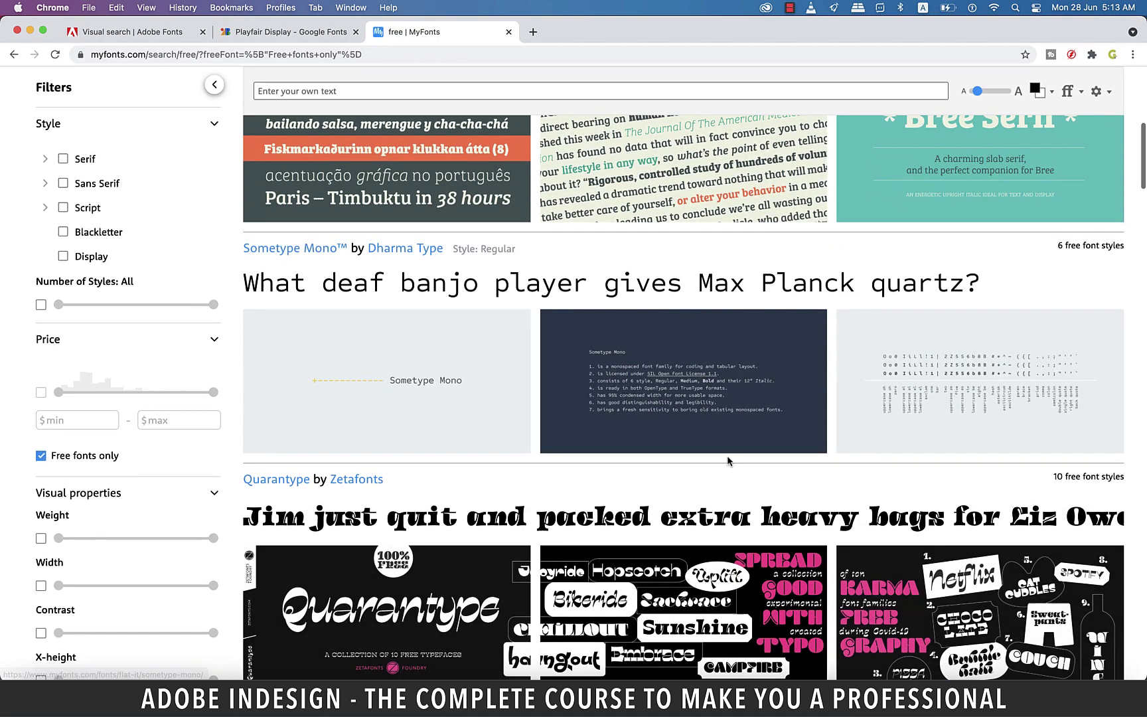
Open Quarantype and pick the $0.00 Quarantype Hangout desktop license
click(708, 556)
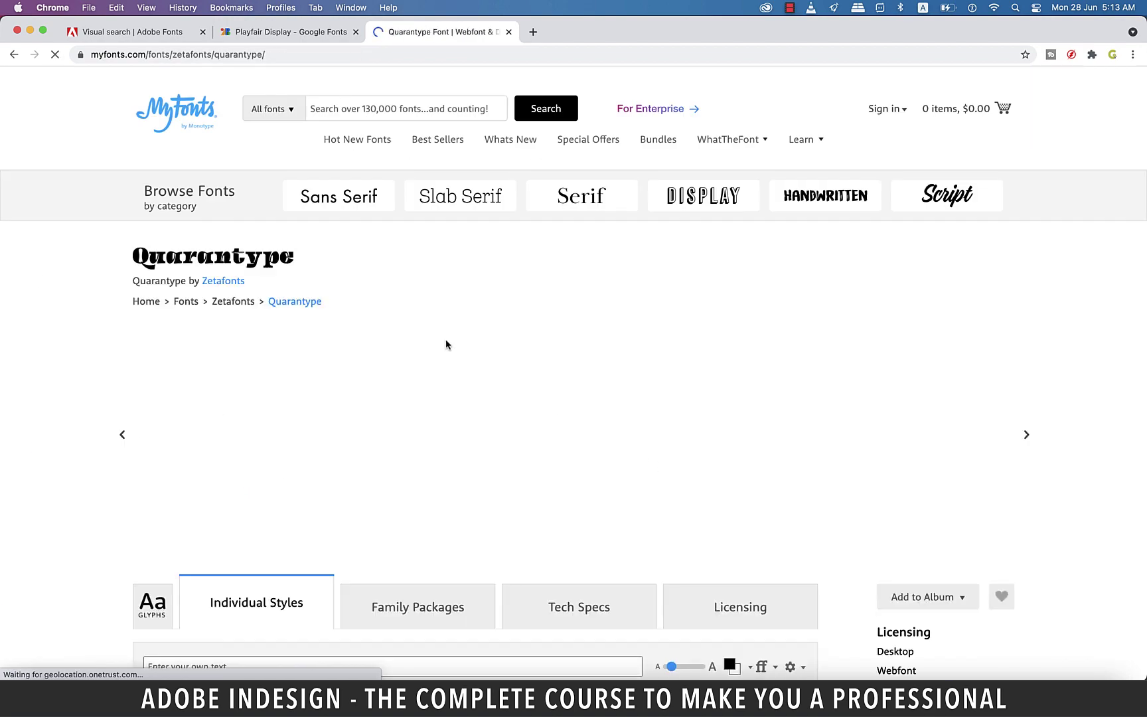
scroll(445, 345, down, 2)
scroll(446, 344, down, 1)
scroll(445, 344, down, 2)
scroll(445, 344, down, 4)
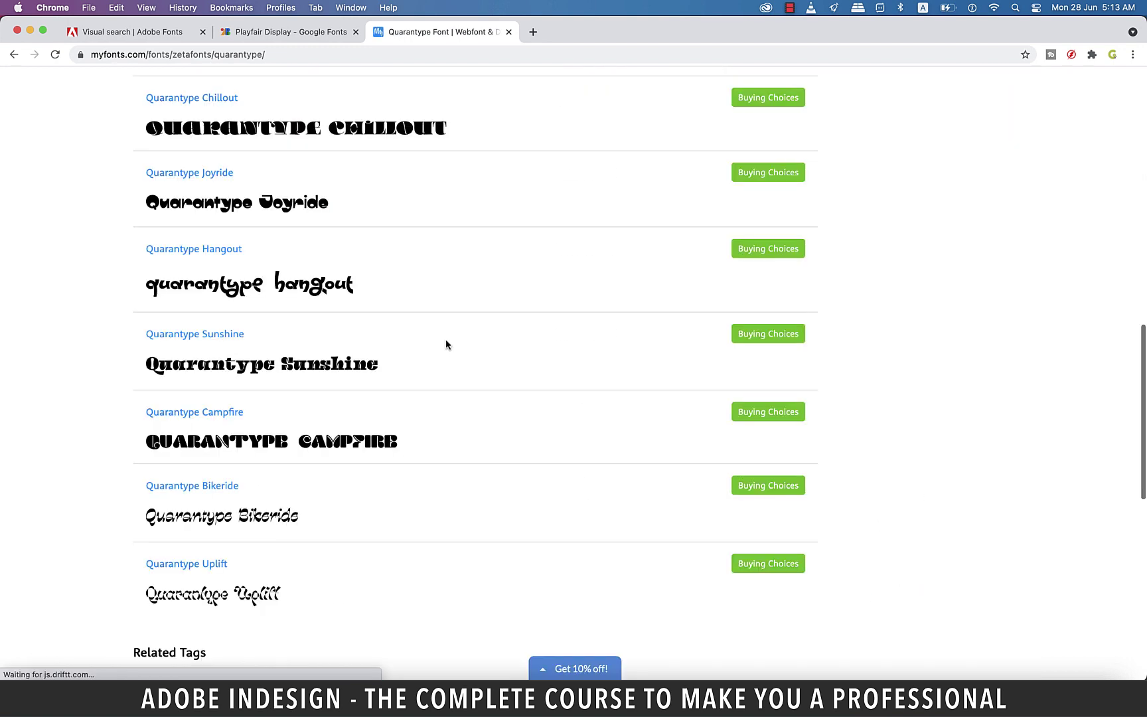
scroll(445, 344, up, 3)
scroll(445, 344, up, 5)
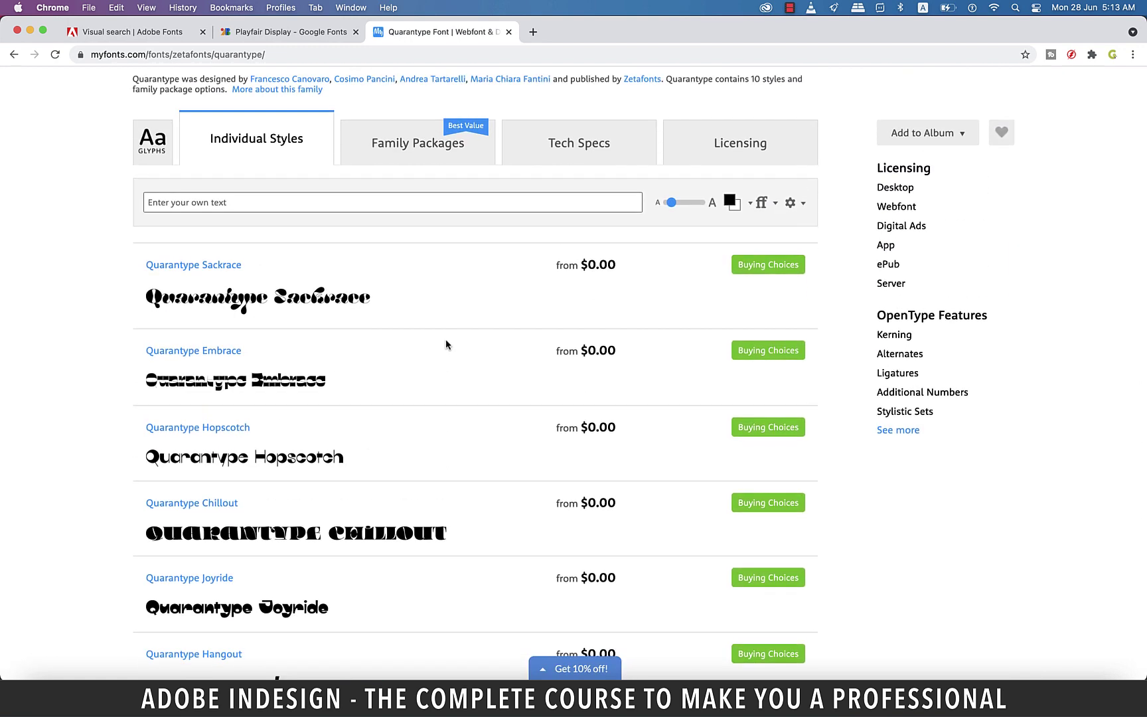
scroll(776, 192, down, 5)
click(773, 191)
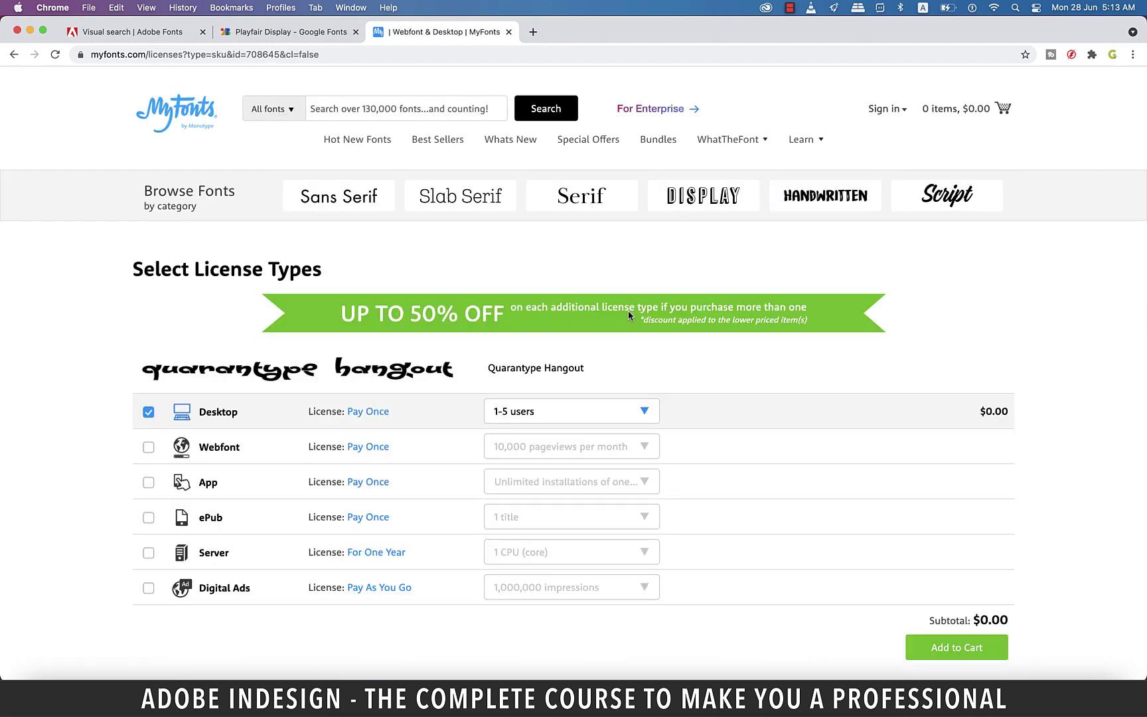
scroll(628, 314, down, 3)
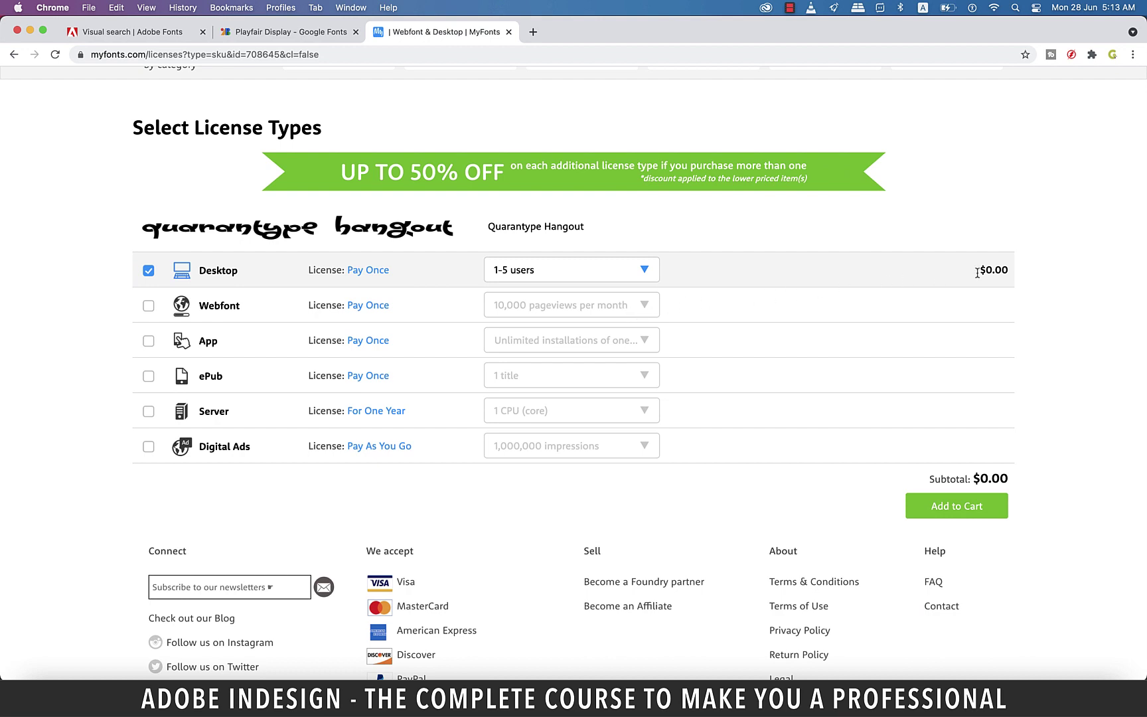
drag(1009, 269, 974, 275)
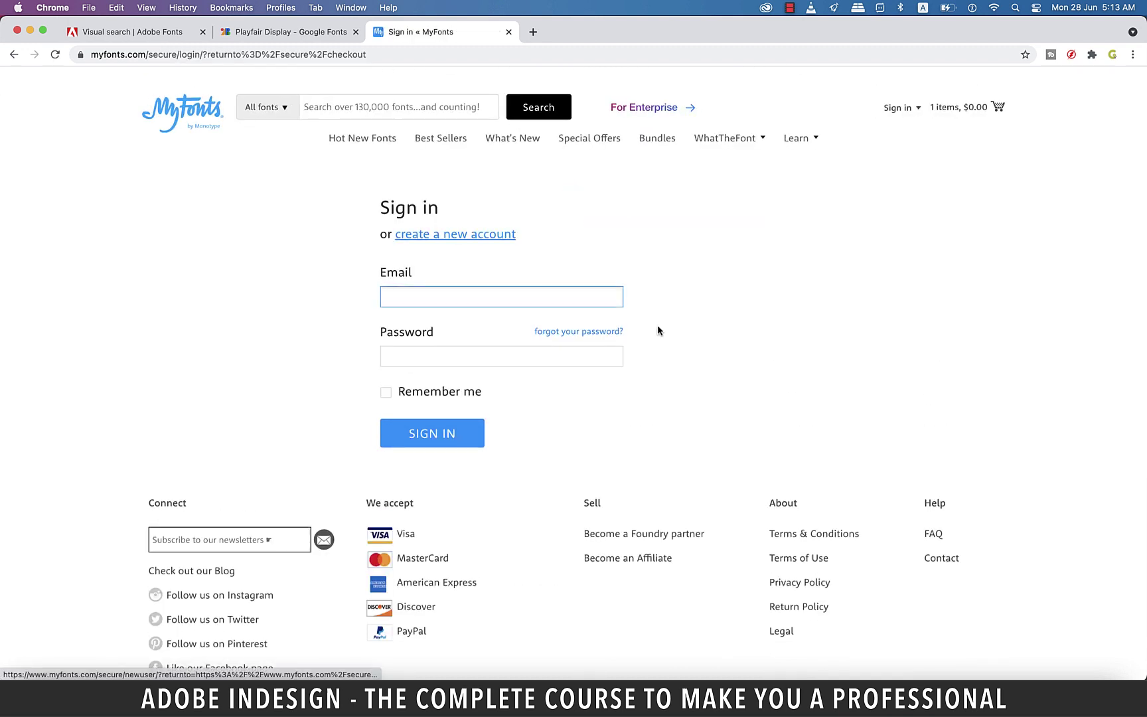
click(501, 238)
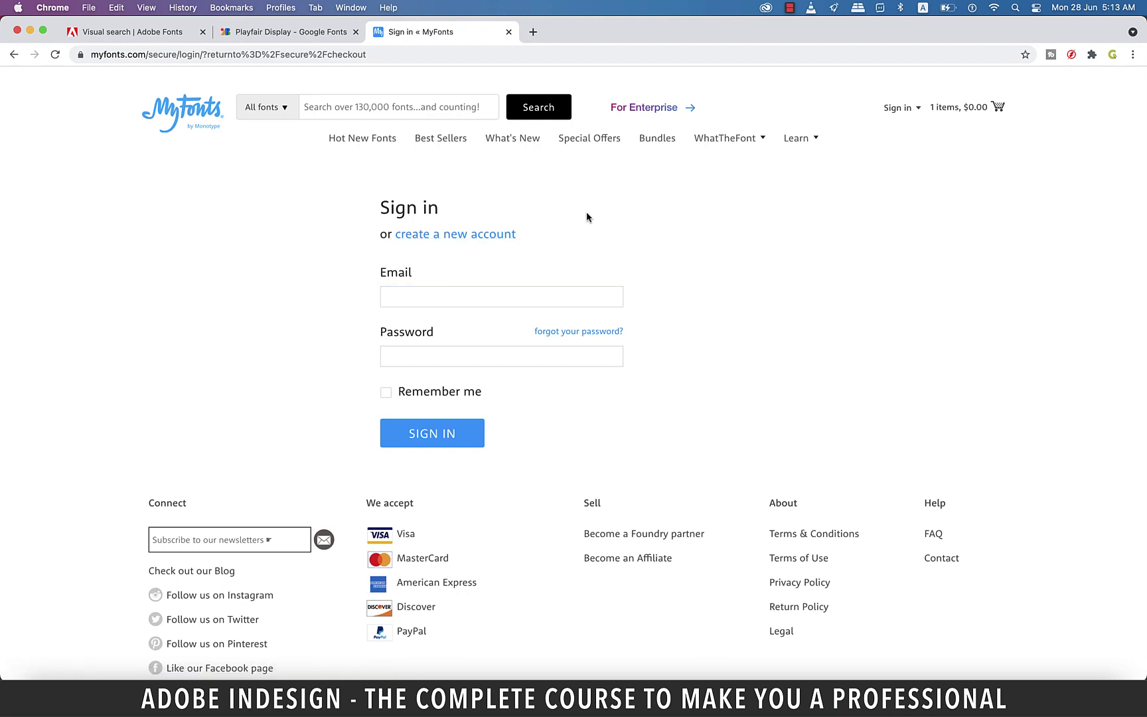